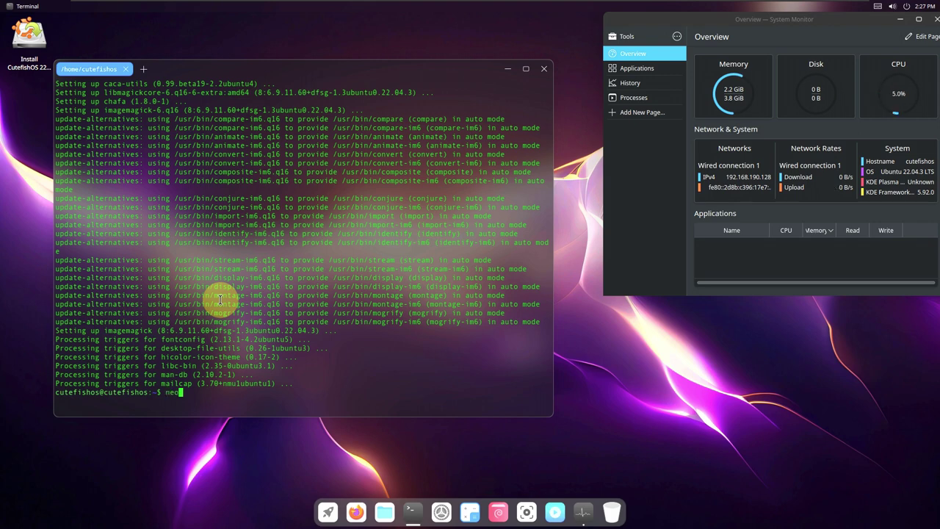
- Run neofetch and inxi -sv8 in the terminal to display the system information
key("Return")
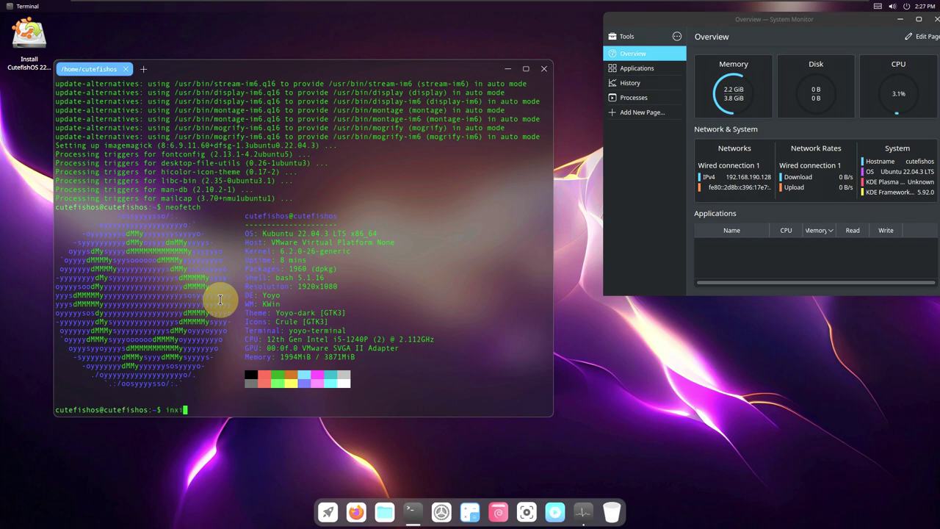
type("inxi -sv8")
key("Return")
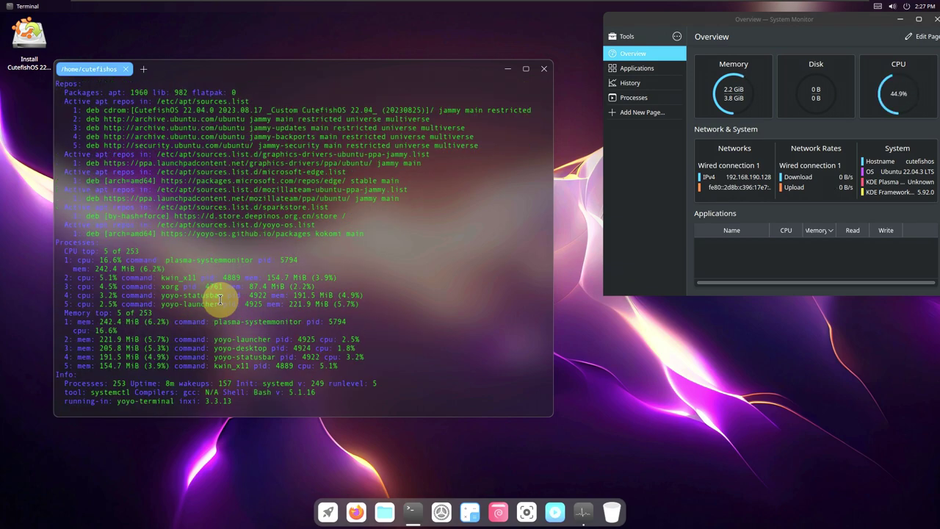
- Try to run htop, then install it with the suggested command sudo apt install htop
type("htop")
key("Return")
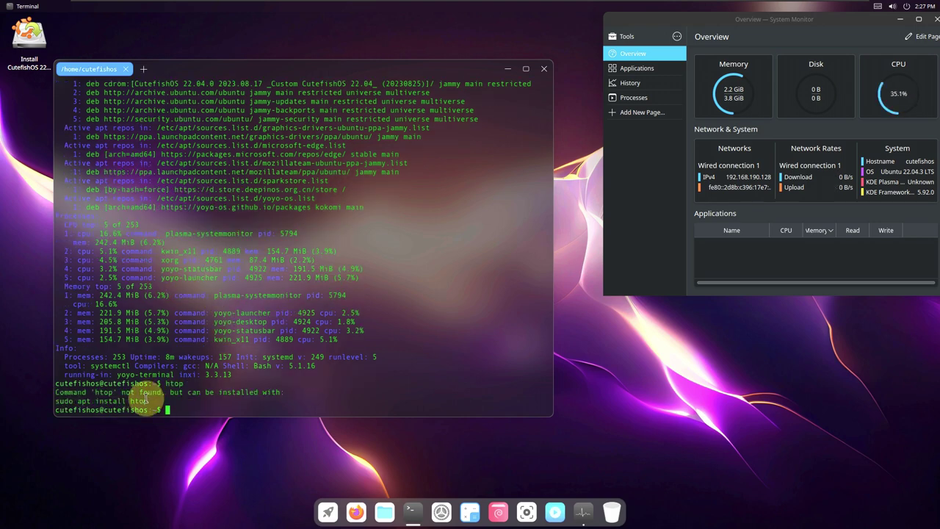
left_click_drag(144, 398, 47, 406)
right_click(70, 405)
left_click(81, 397)
right_click(174, 411)
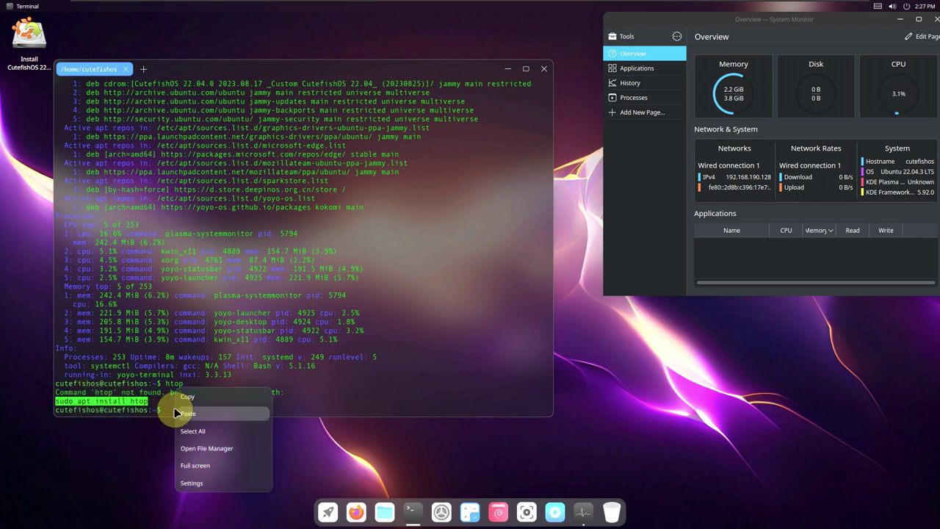
left_click(214, 413)
key("Return")
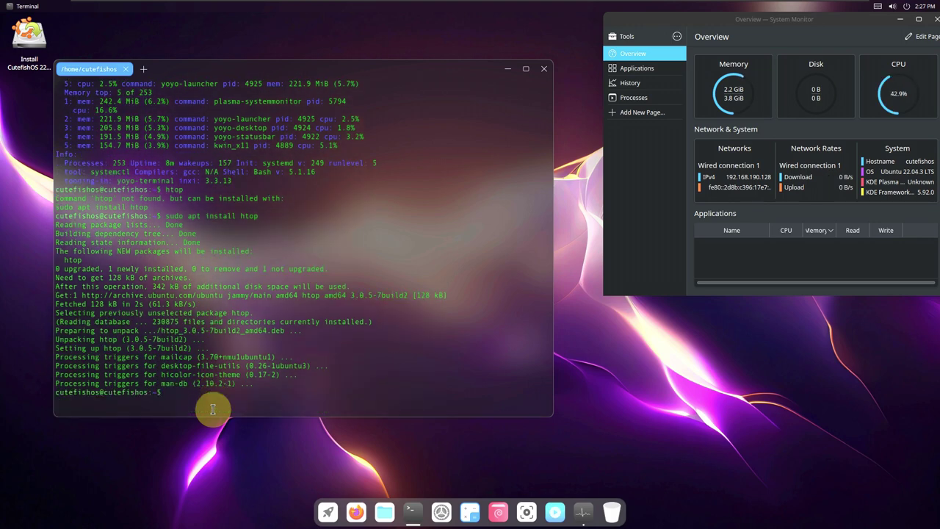
- Run htop, look through the running processes and close the terminal
key("Return")
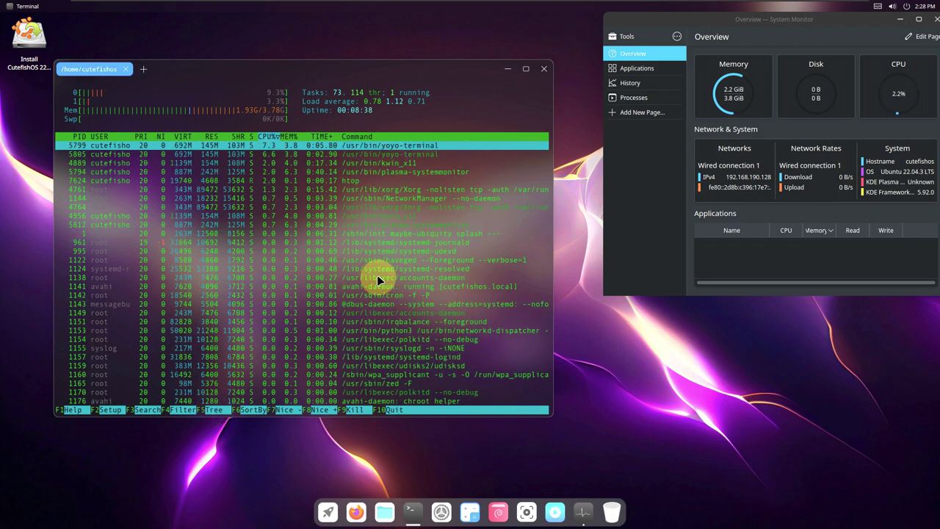
scroll(377, 273, "down", 5)
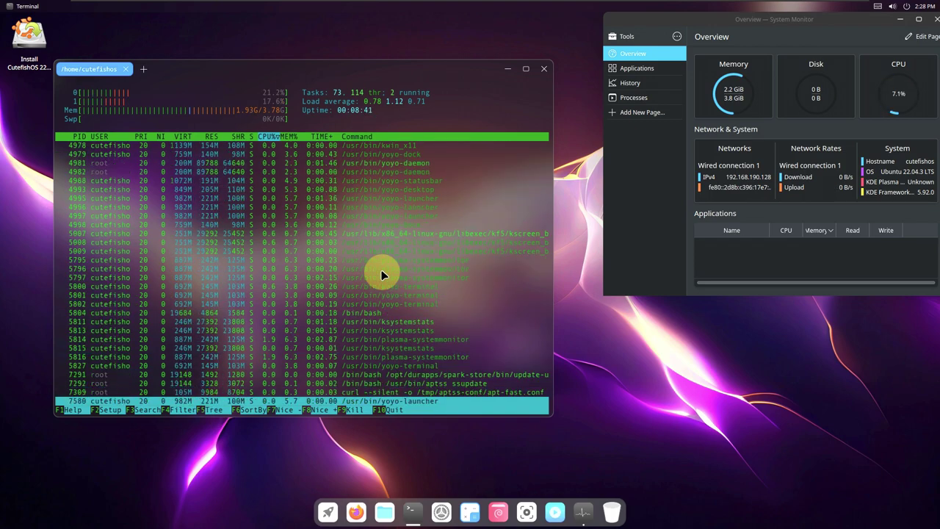
left_click(543, 69)
- Open the Install CutefishOS 22.04.0 shortcut on the desktop
left_click(336, 255)
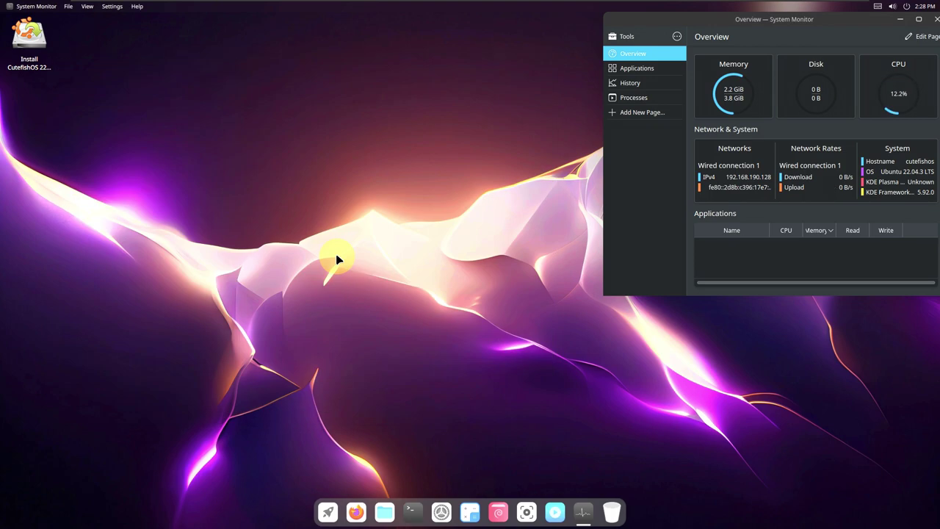
right_click(33, 55)
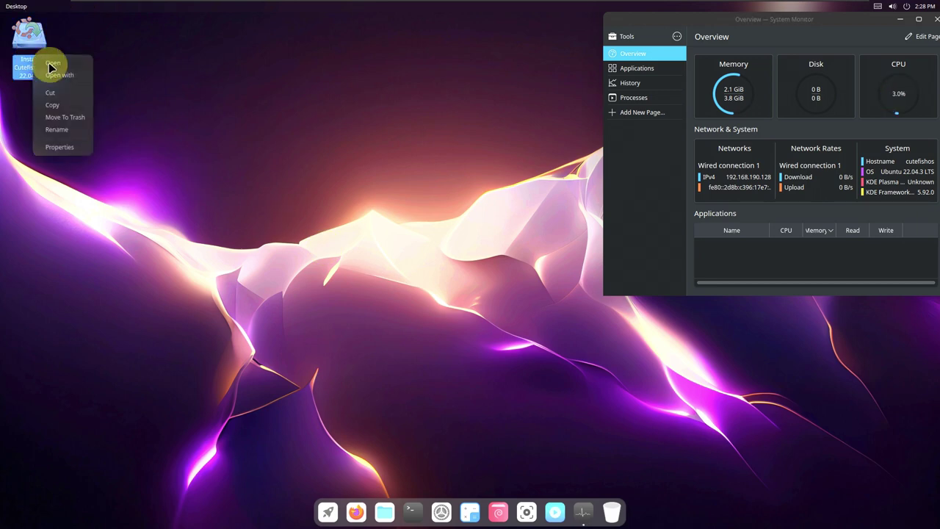
left_click(52, 64)
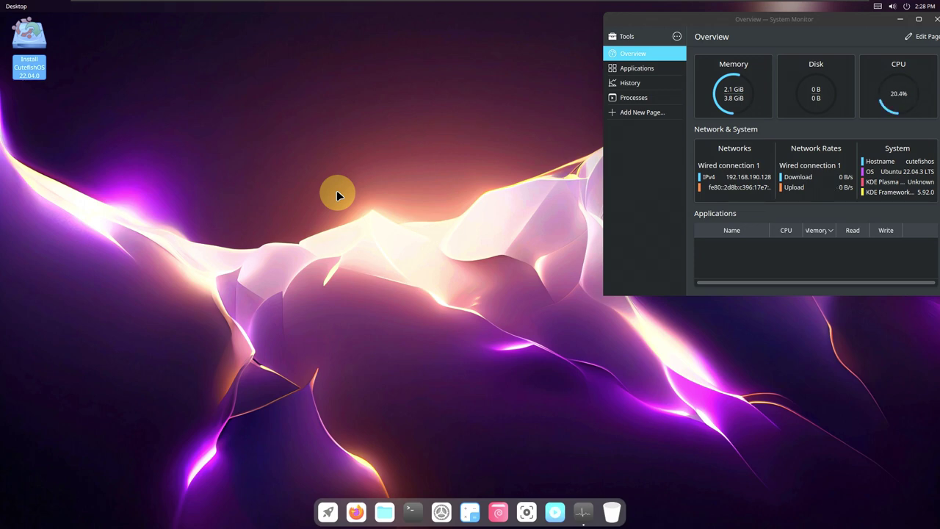
- Open the system Settings and review the Ethernet, Bluetooth, Proxy and Display pages
left_click(328, 512)
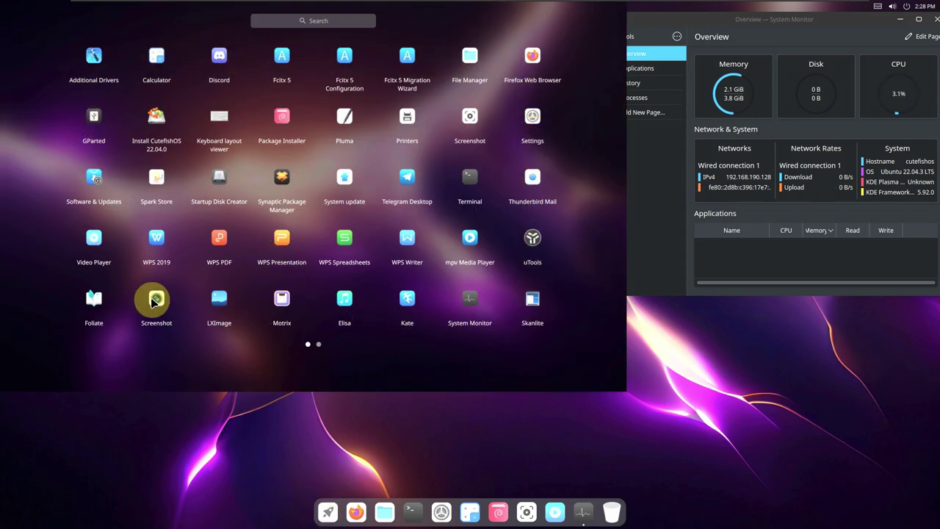
left_click(527, 123)
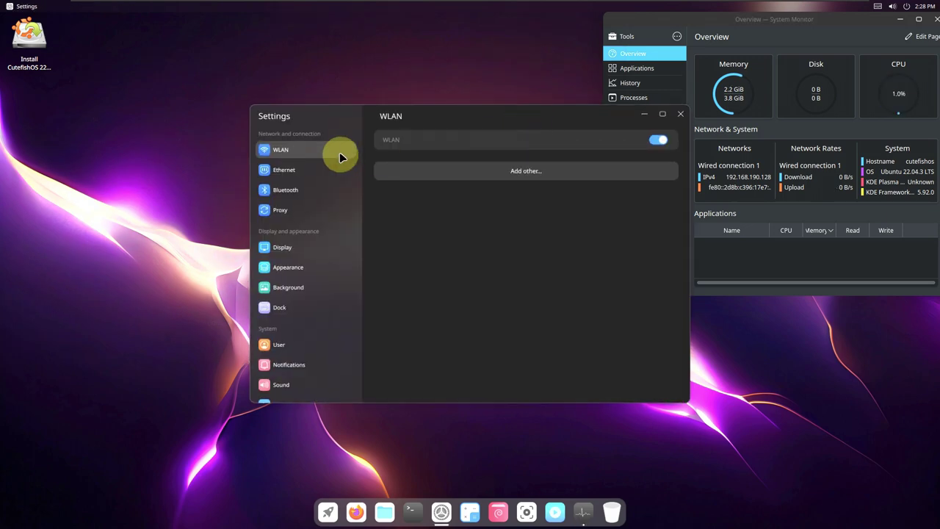
left_click(311, 169)
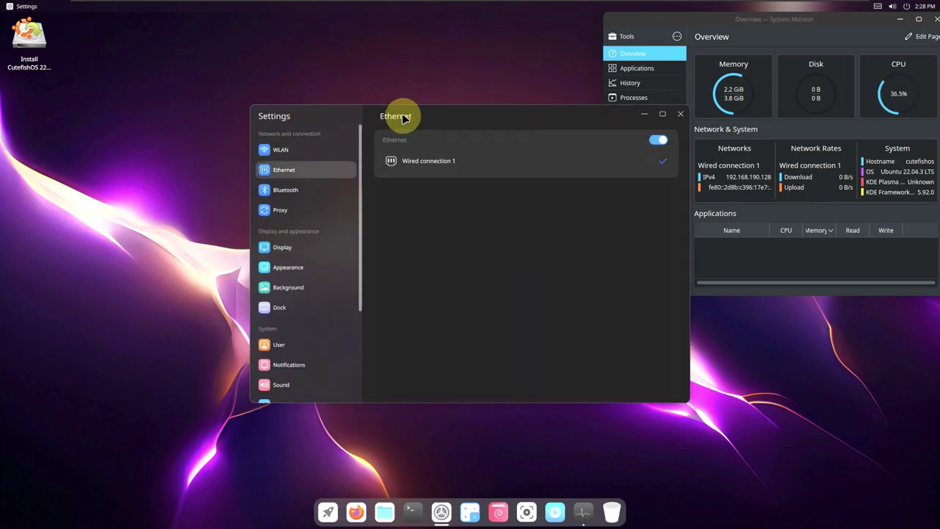
left_click_drag(404, 116, 283, 119)
left_click(166, 191)
left_click(176, 211)
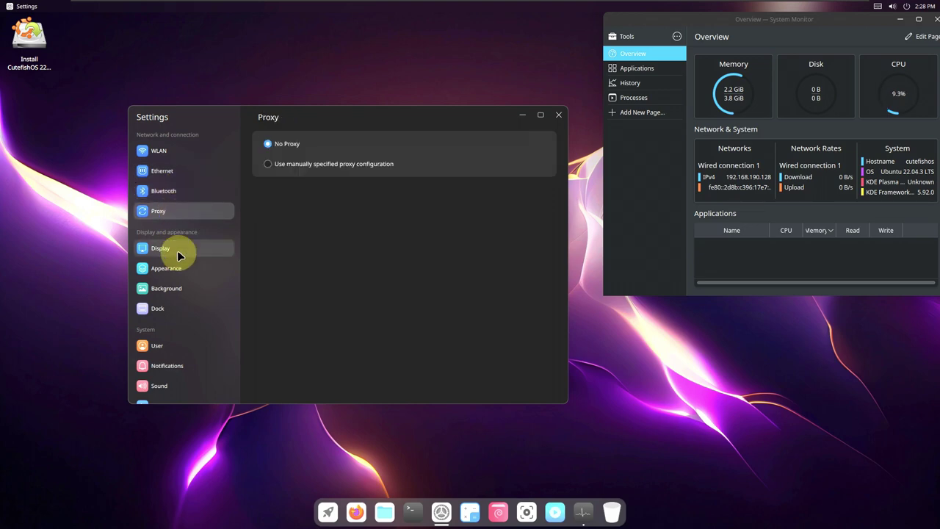
left_click(176, 249)
- Switch the system appearance to the Light theme with a green accent color
left_click(178, 265)
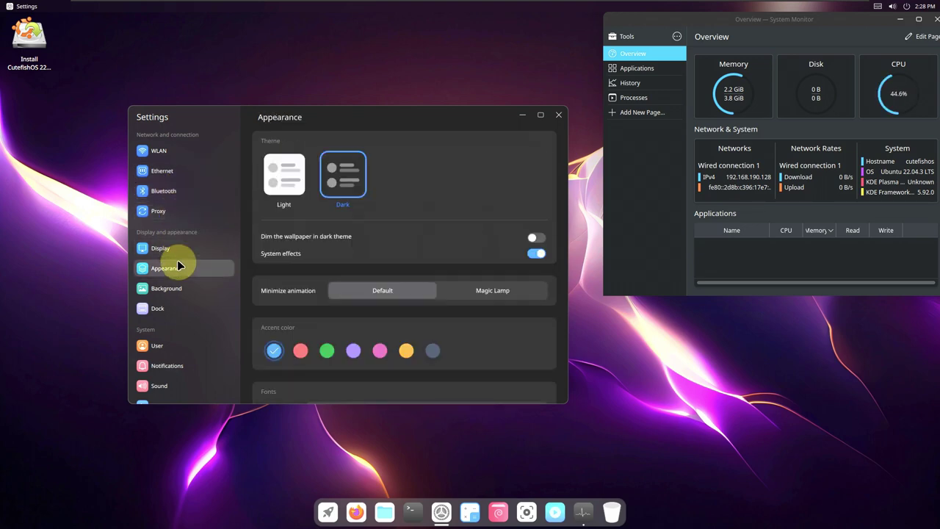
left_click(273, 184)
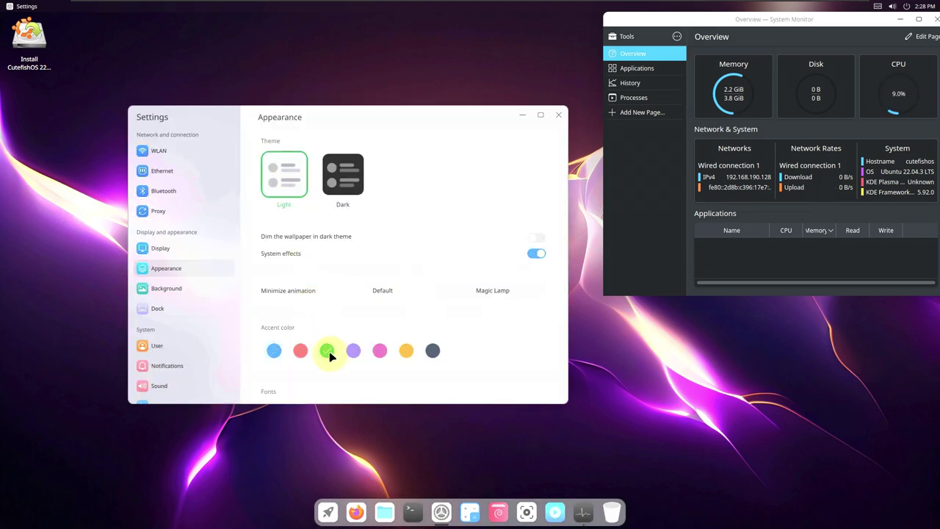
left_click(204, 290)
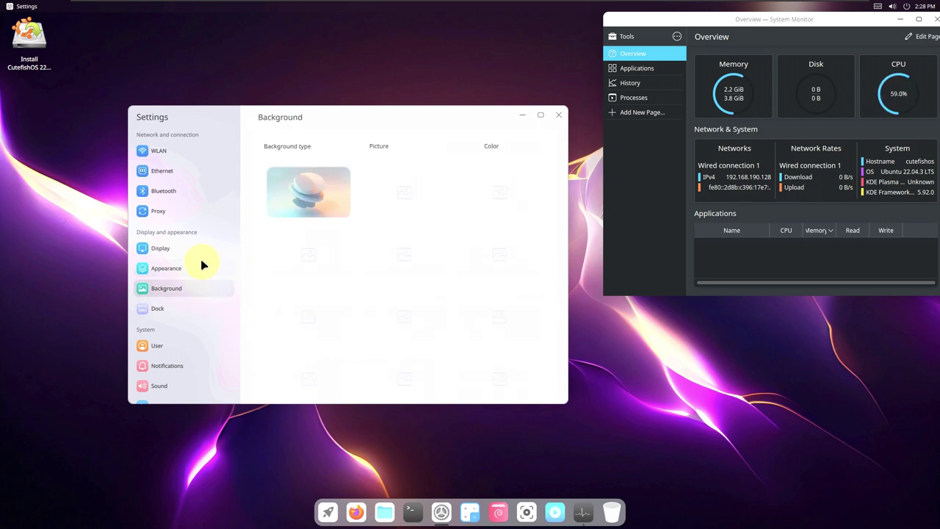
- Set the system font size to Medium in the Appearance settings
left_click(204, 265)
scroll(457, 311, "down", 4)
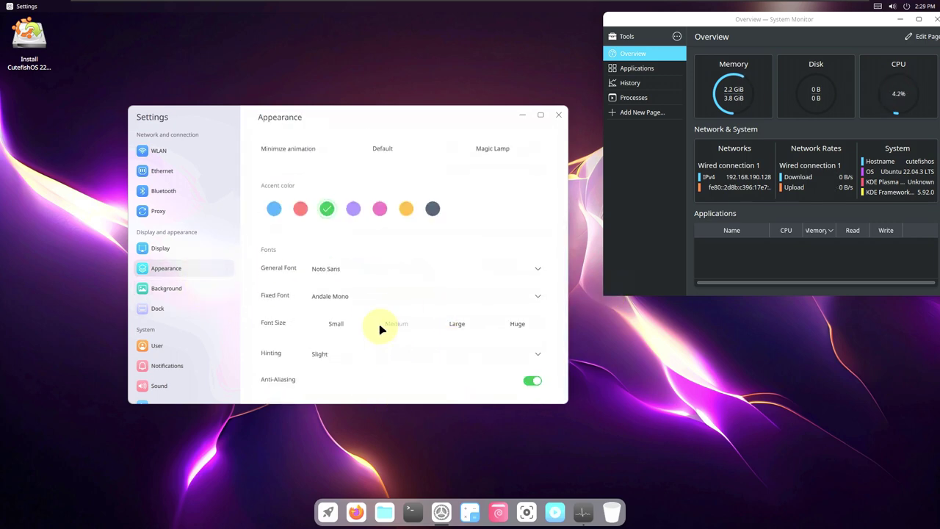
left_click(381, 330)
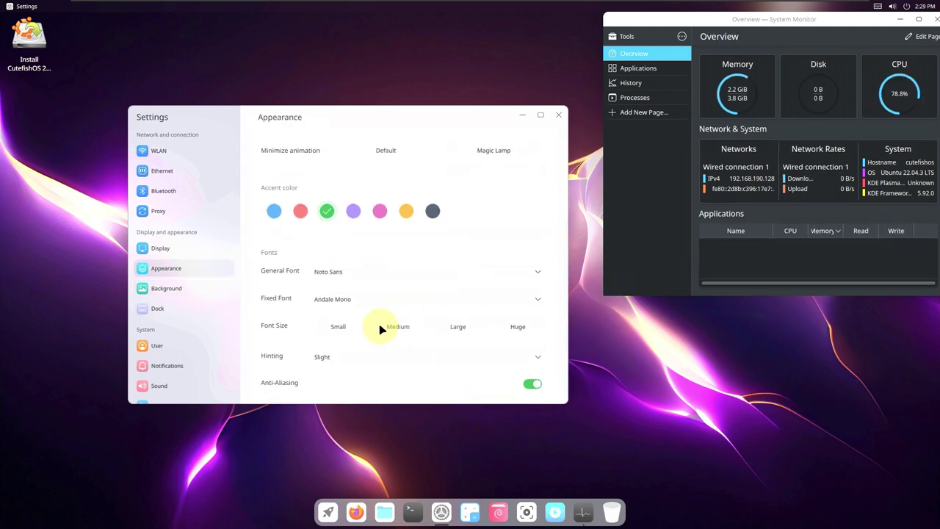
- Preview a solid color background, then set the mountain landscape picture with rocks and water as the desktop wallpaper
left_click(189, 284)
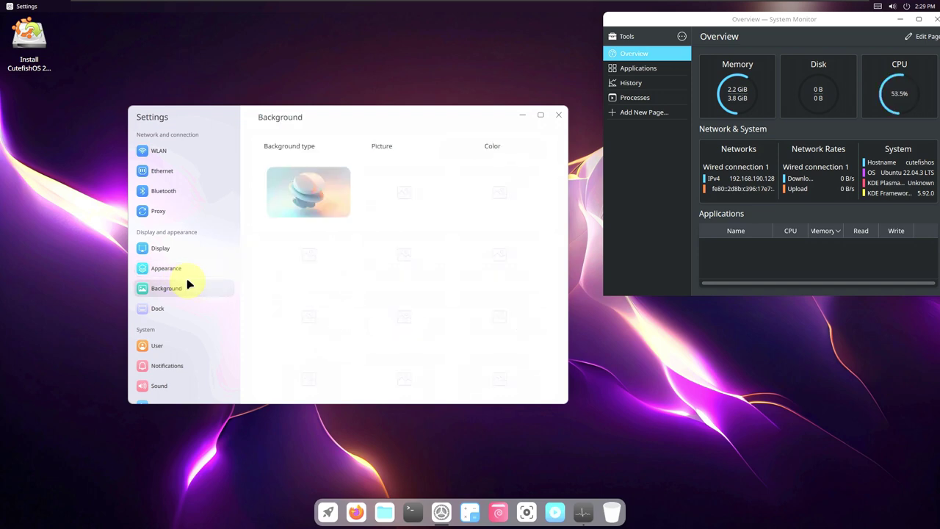
left_click(475, 152)
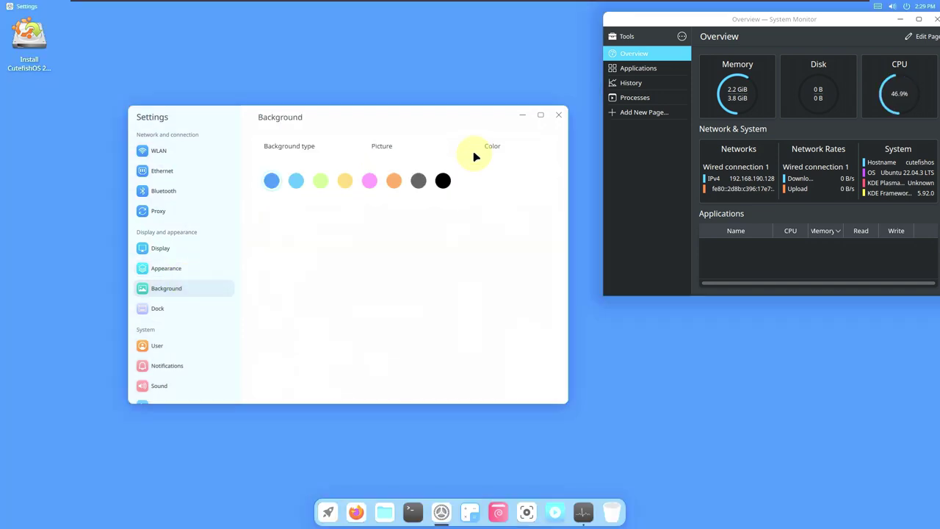
left_click(414, 155)
scroll(416, 237, "down", 5)
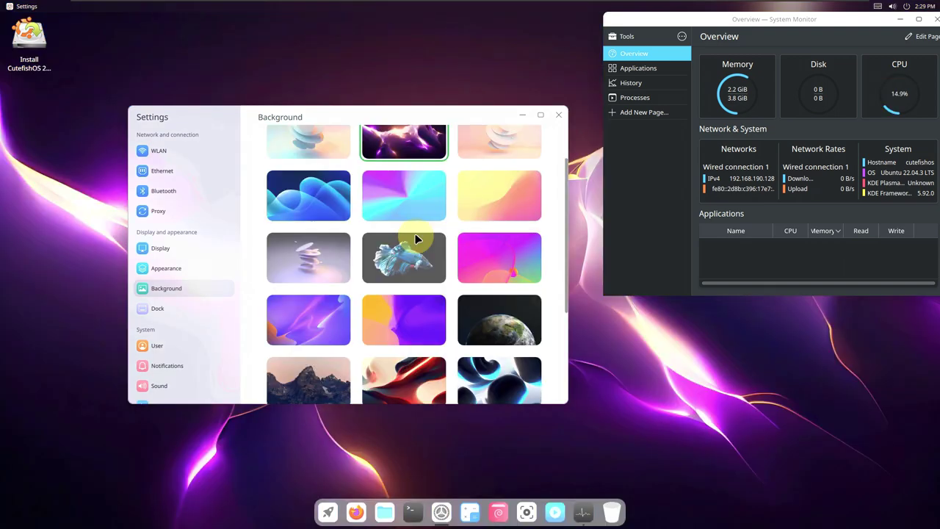
left_click(395, 342)
left_click(337, 344)
- Try the Left and Right dock positions and the Full style, then return the dock to Bottom and Center
left_click(207, 308)
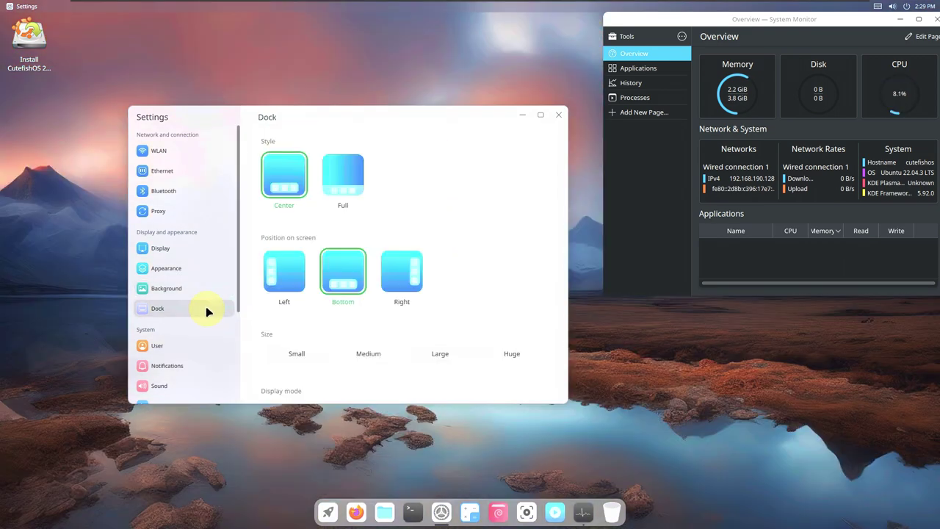
left_click(290, 269)
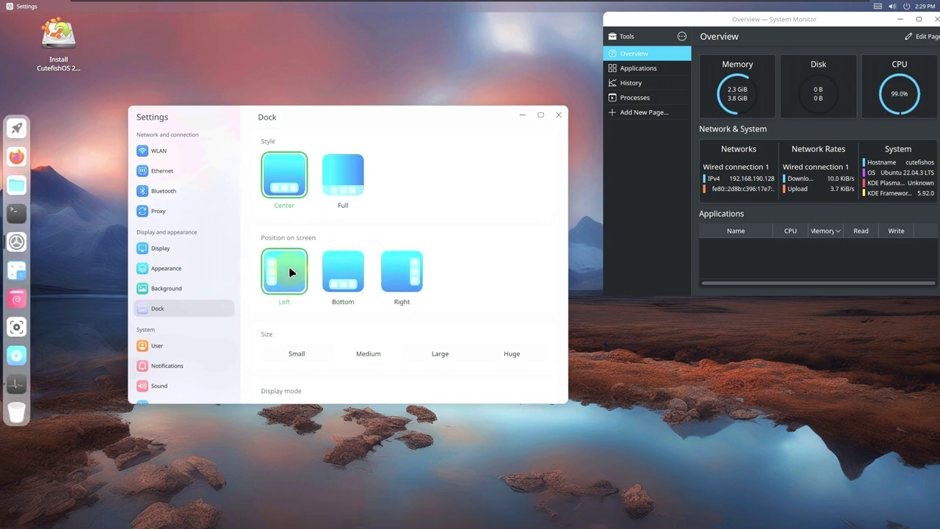
left_click(389, 278)
left_click(340, 159)
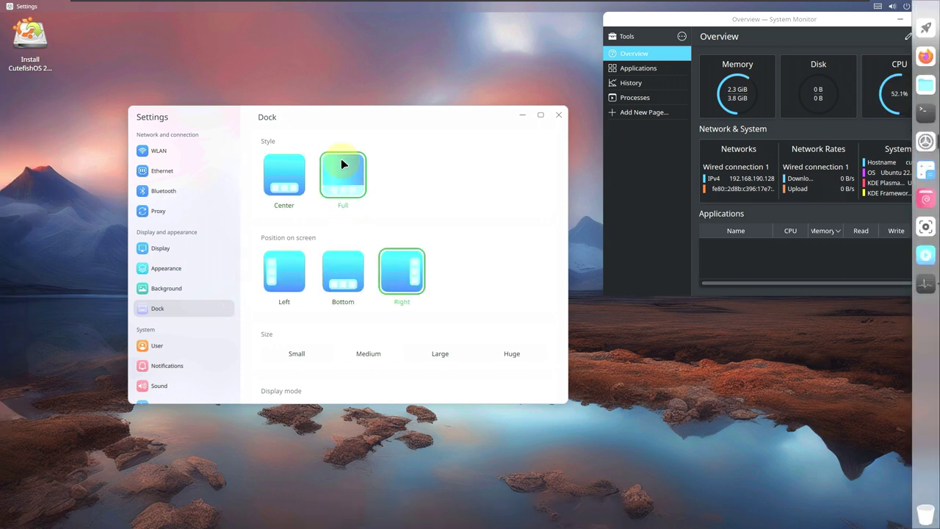
left_click(350, 270)
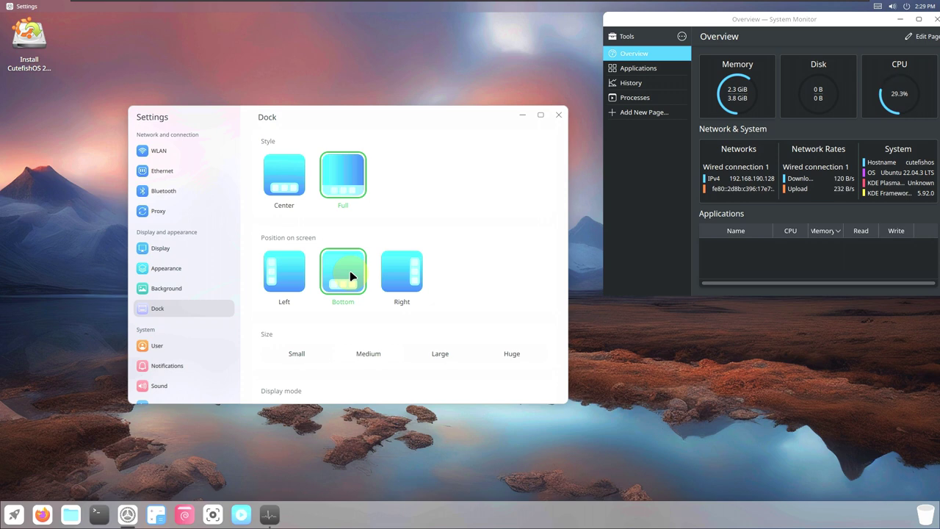
left_click(278, 177)
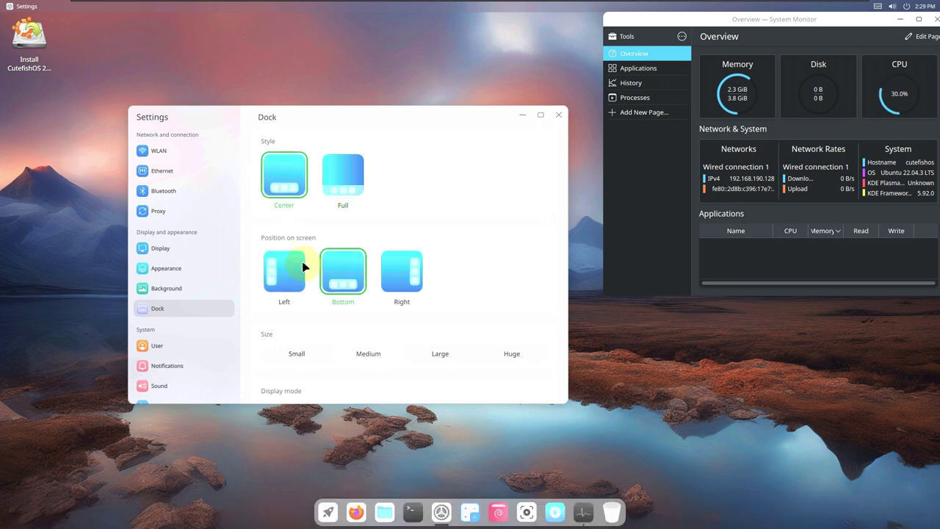
- Set the dock size to Large and try the Always hide display mode before choosing Always show
left_click(440, 353)
scroll(413, 319, "down", 1)
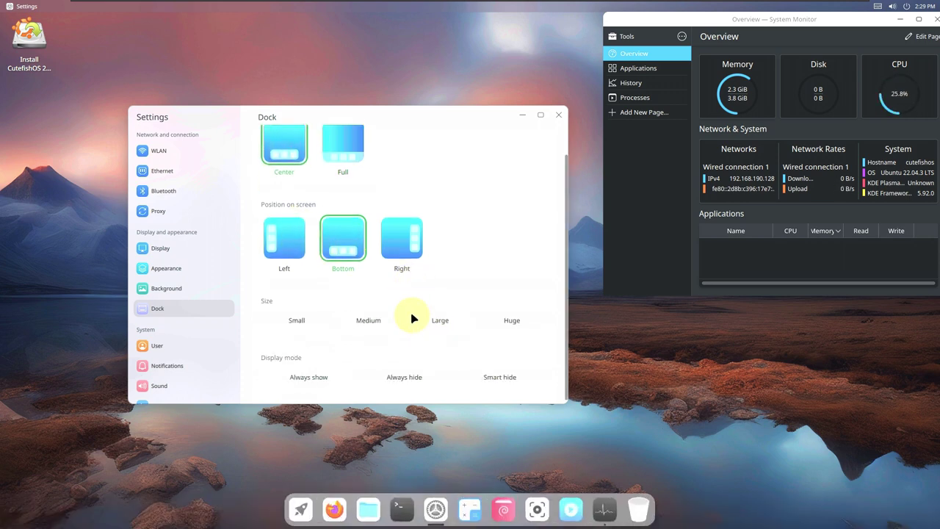
left_click(399, 377)
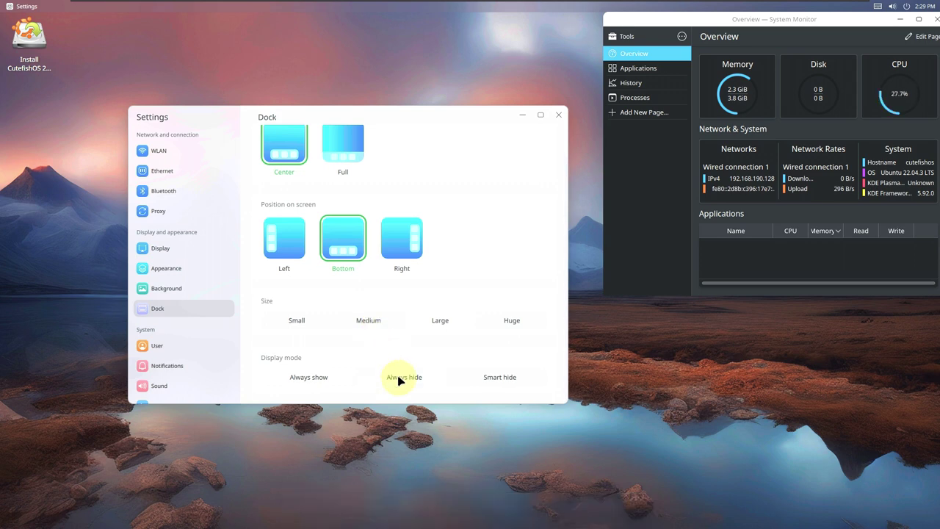
left_click(309, 378)
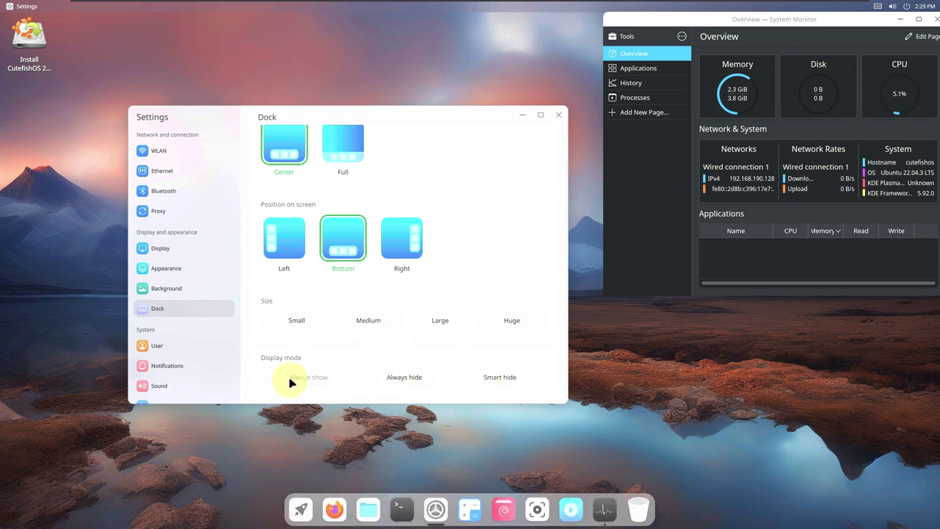
- Review the User, Notifications and Sound pages of the system settings
left_click(165, 347)
scroll(231, 308, "down", 4)
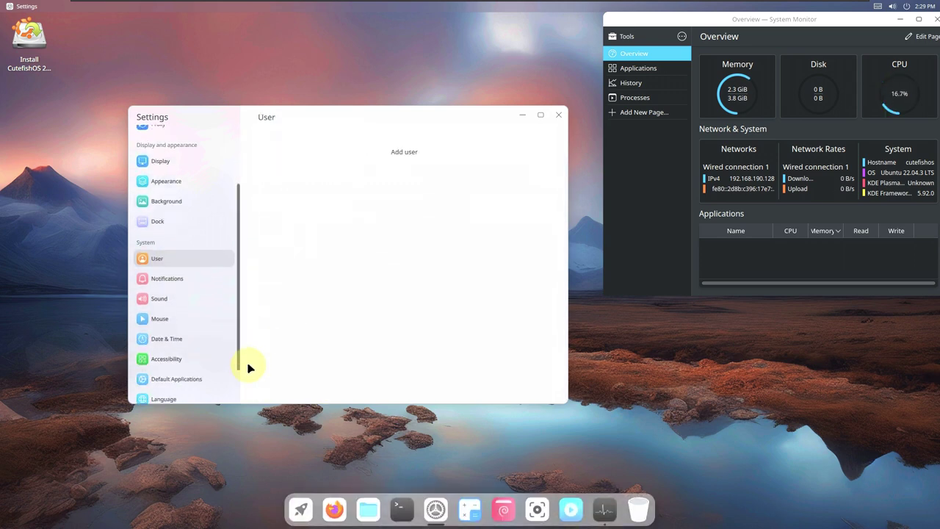
left_click(184, 229)
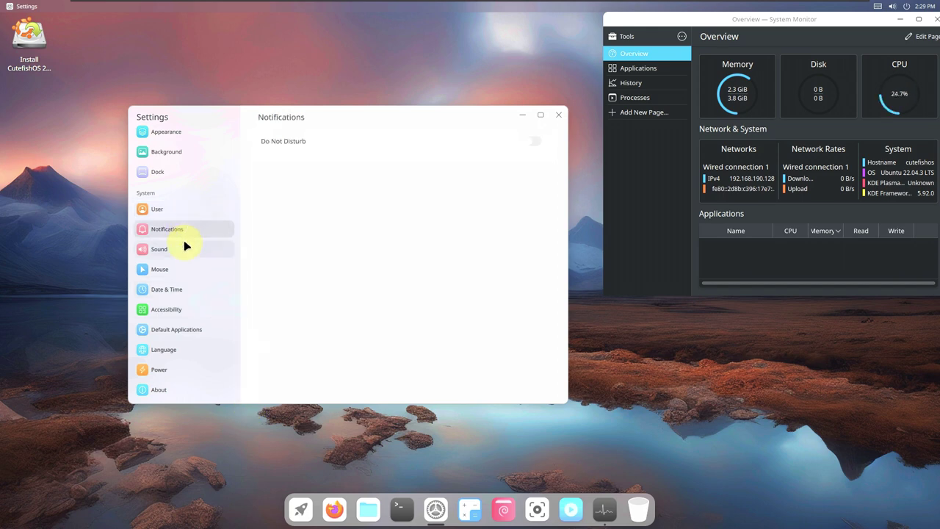
left_click(185, 249)
- Set the mouse pointer theme to Yoyo-Light and turn on natural scrolling
left_click(185, 276)
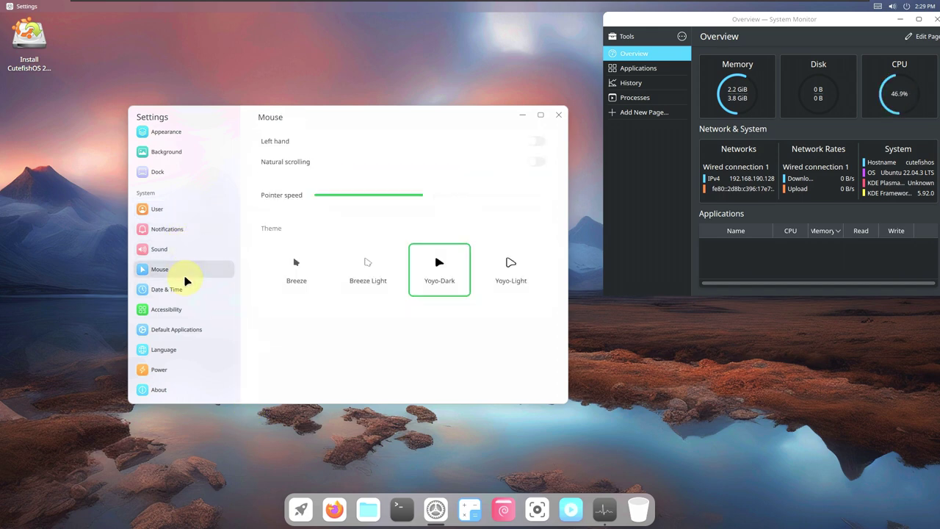
left_click(503, 270)
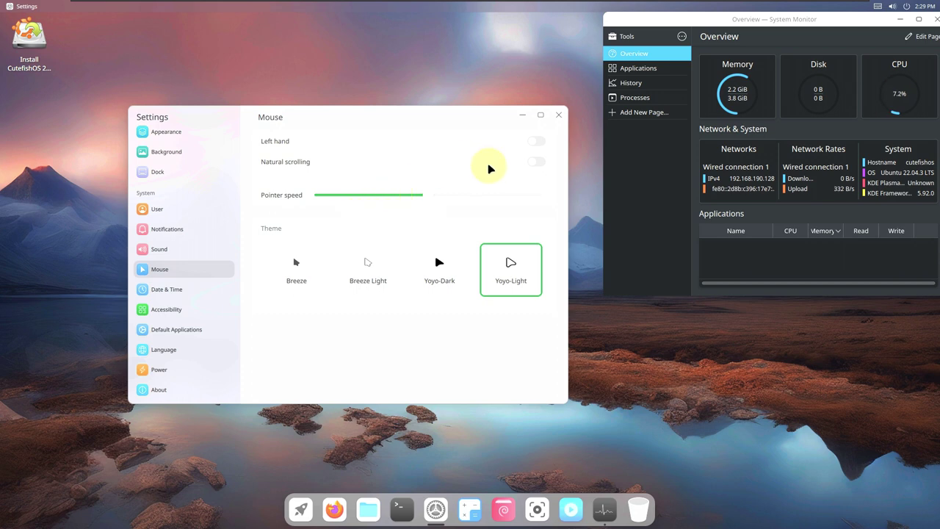
left_click(537, 162)
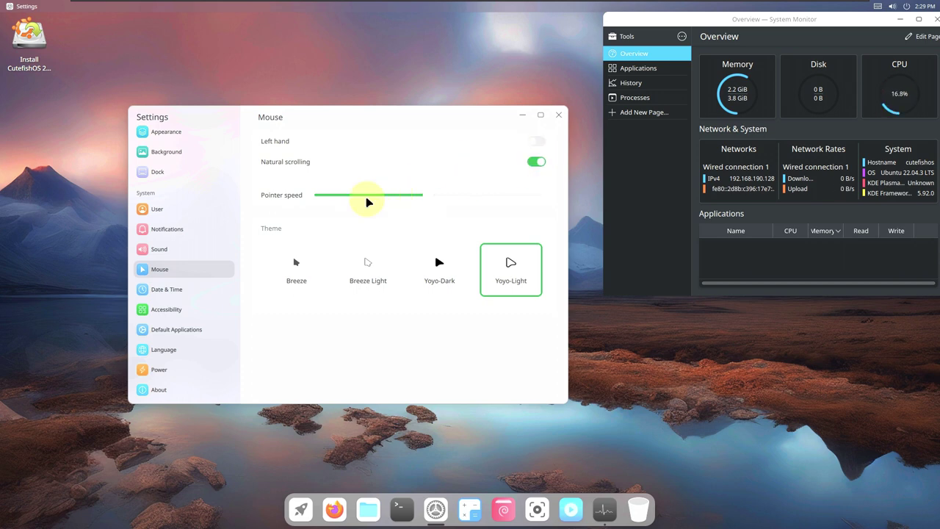
- Review the Date & Time, Accessibility, Default Applications and Language pages of the system settings
left_click(192, 298)
left_click(196, 306)
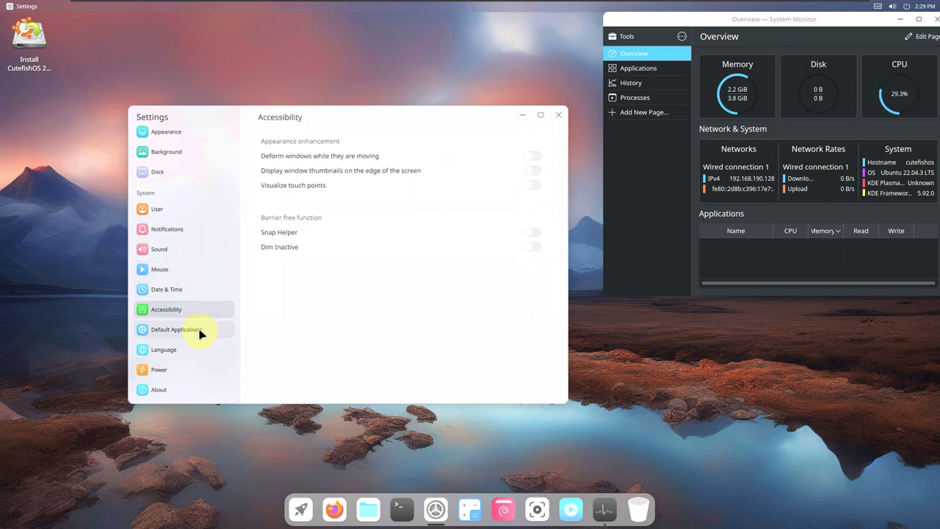
left_click(199, 332)
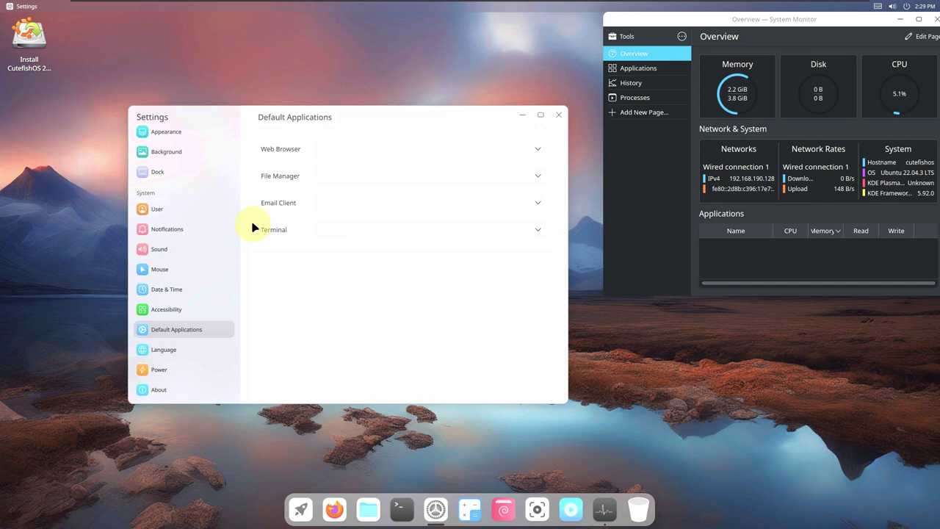
left_click(202, 353)
scroll(308, 369, "down", 5)
scroll(304, 367, "up", 5)
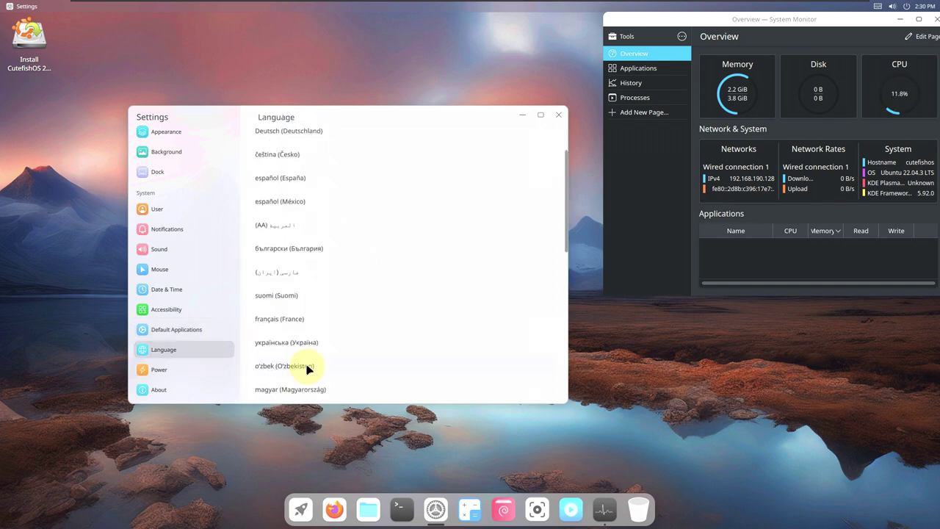
- Choose the Performance power mode, review the About page and close the settings
left_click(186, 371)
left_click(342, 174)
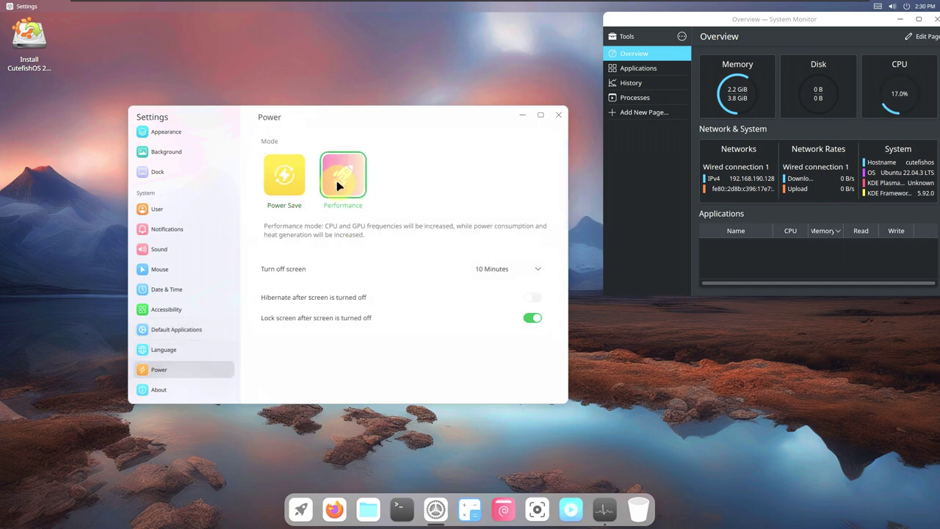
left_click(195, 393)
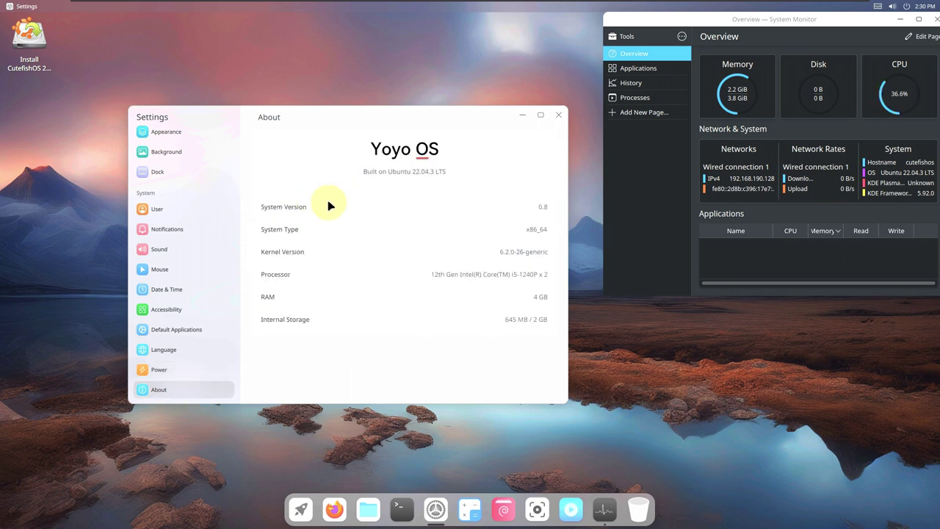
left_click(557, 117)
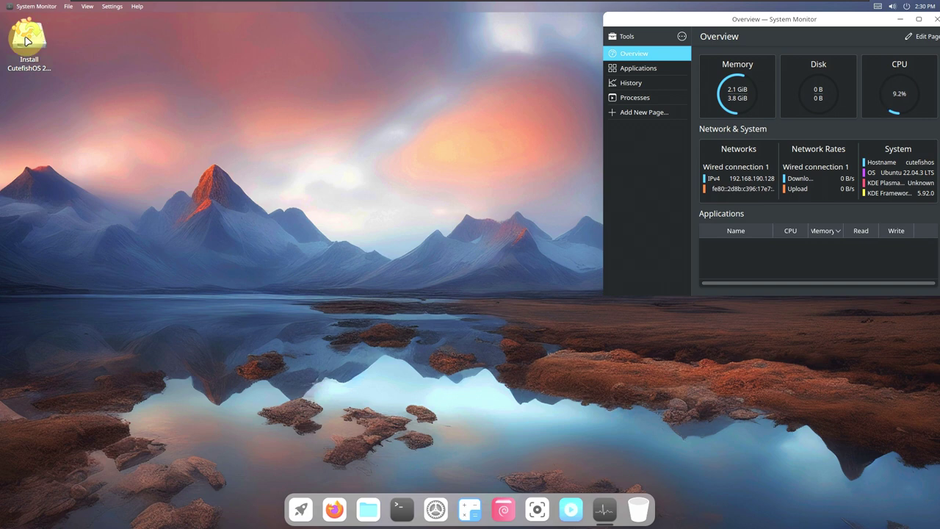
left_click(136, 6)
left_click(232, 221)
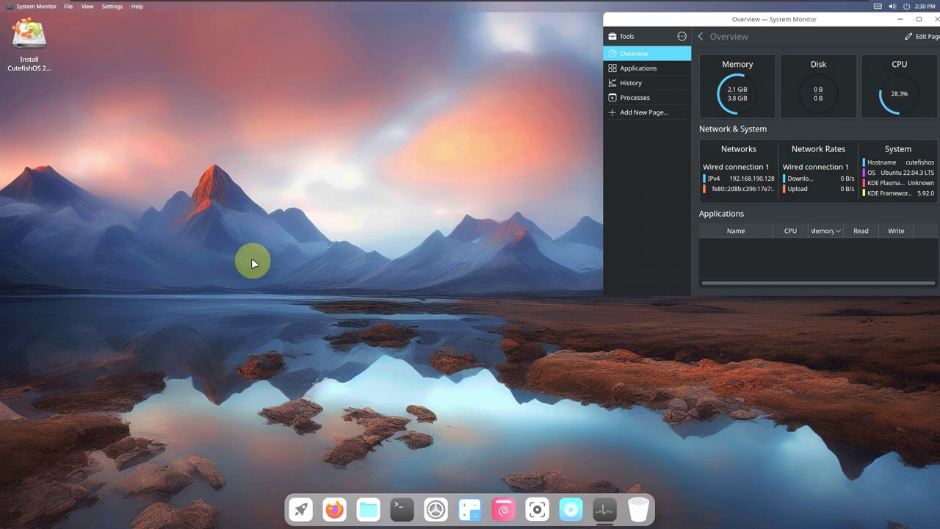
left_click(700, 37)
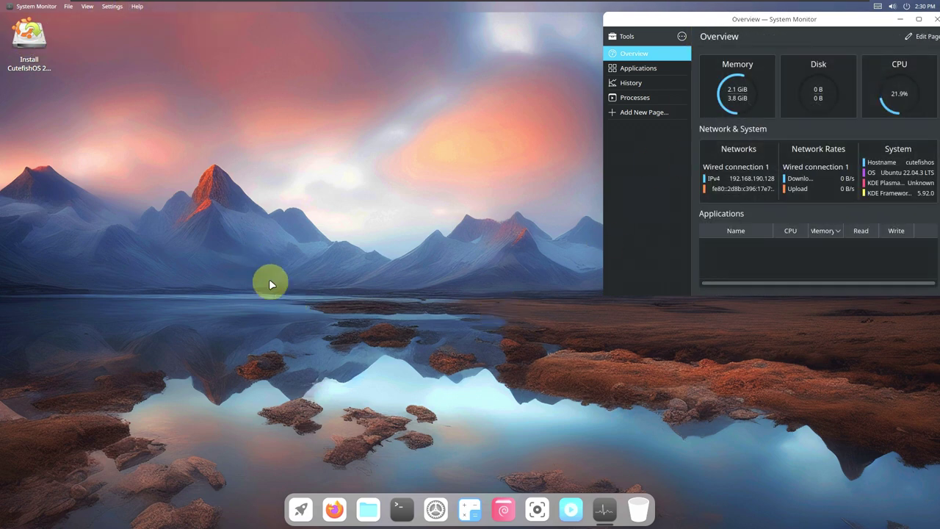
- Try to start the CutefishOS 22.04.0 installer from its desktop shortcut
right_click(35, 56)
left_click(63, 69)
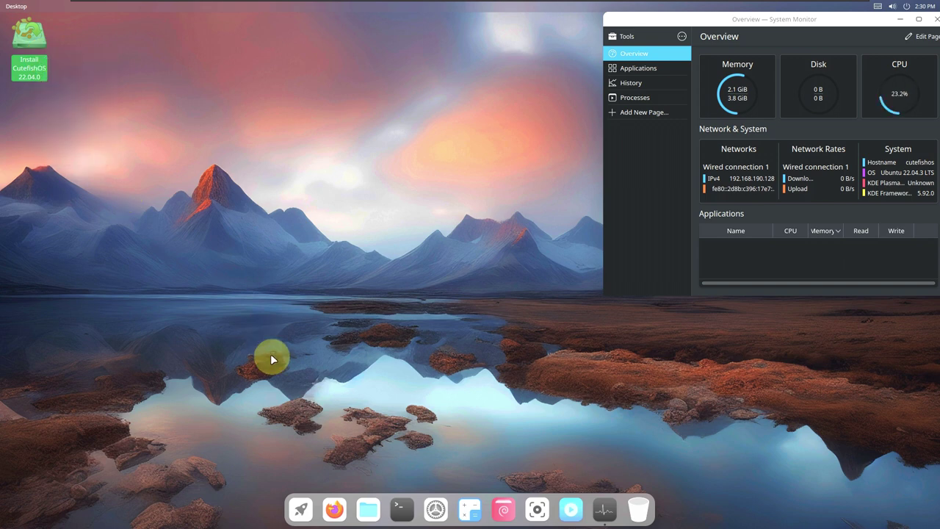
- Open the file manager, inspect its view and sort options and the CutefishOS 22.04.0 drive, and close it
left_click(375, 510)
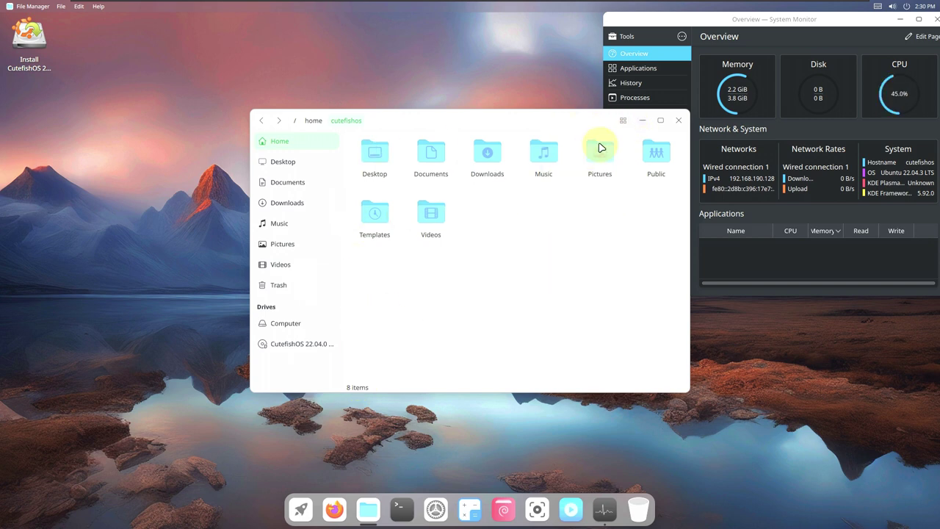
left_click(622, 121)
left_click(474, 306)
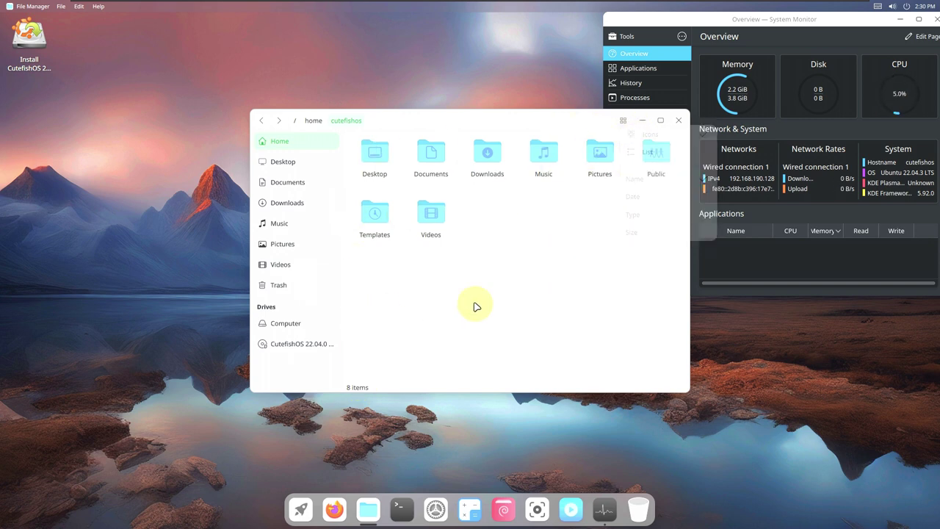
left_click(300, 342)
left_click(676, 121)
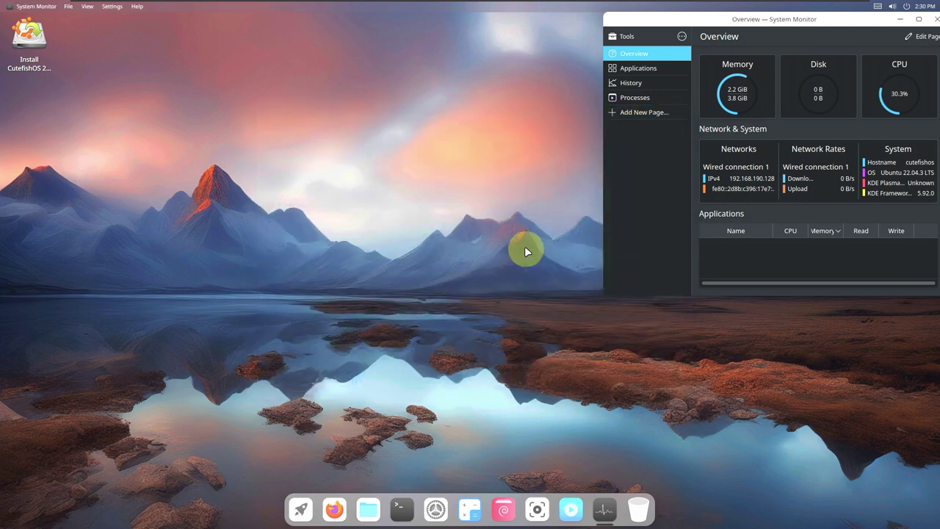
- Launch Calculator and Video Player for a brief look, and close both applications
left_click(469, 509)
left_click(310, 508)
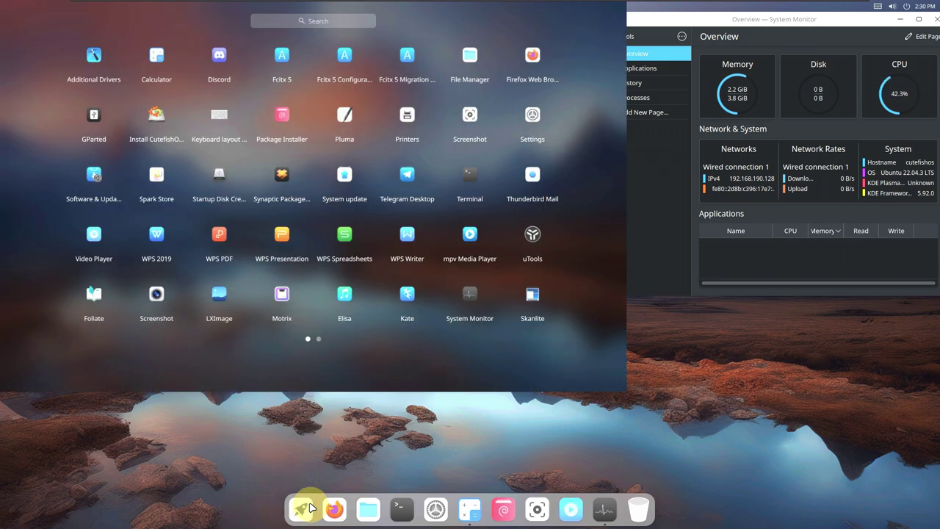
left_click(531, 186)
left_click(635, 146)
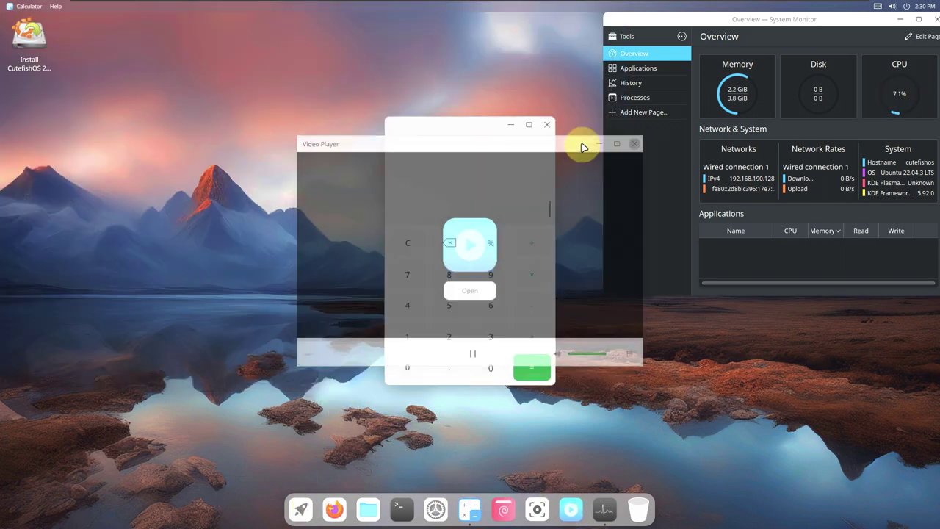
left_click(548, 125)
- Launch VLC media player from the second page of the application launcher
left_click(297, 510)
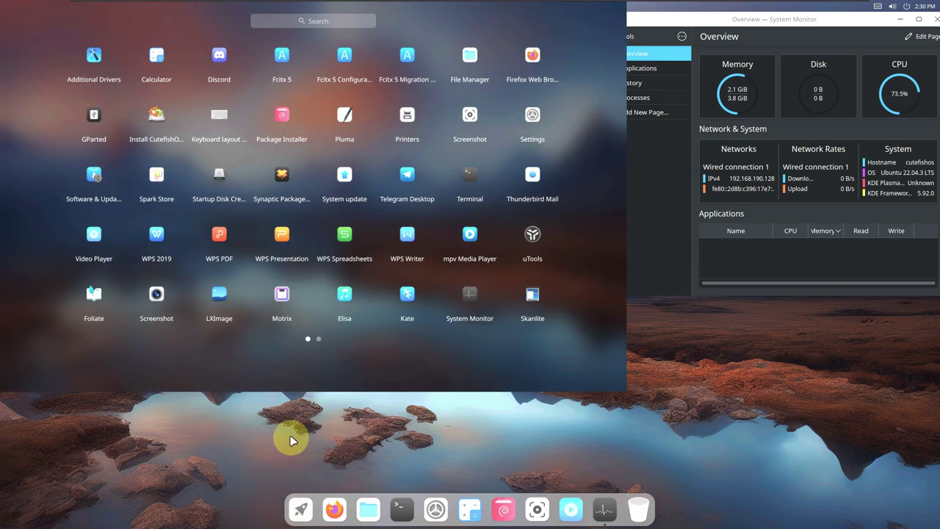
left_click(315, 342)
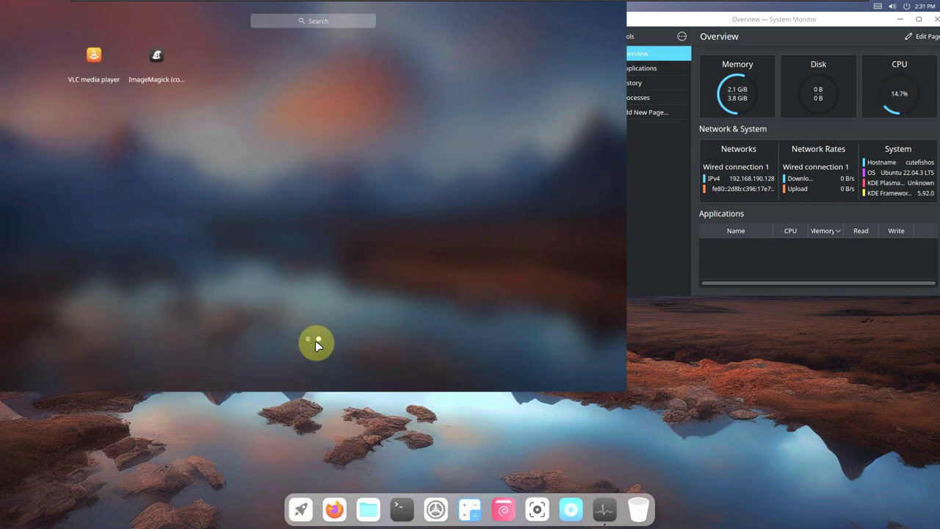
left_click(96, 57)
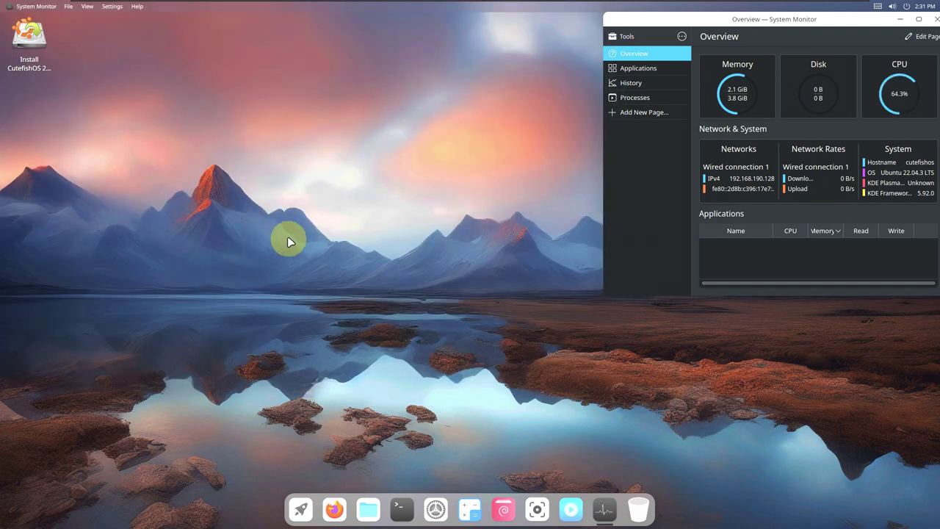
- Launch the Elisa music player and accept VLC's privacy policy with metadata network access allowed
left_click(301, 509)
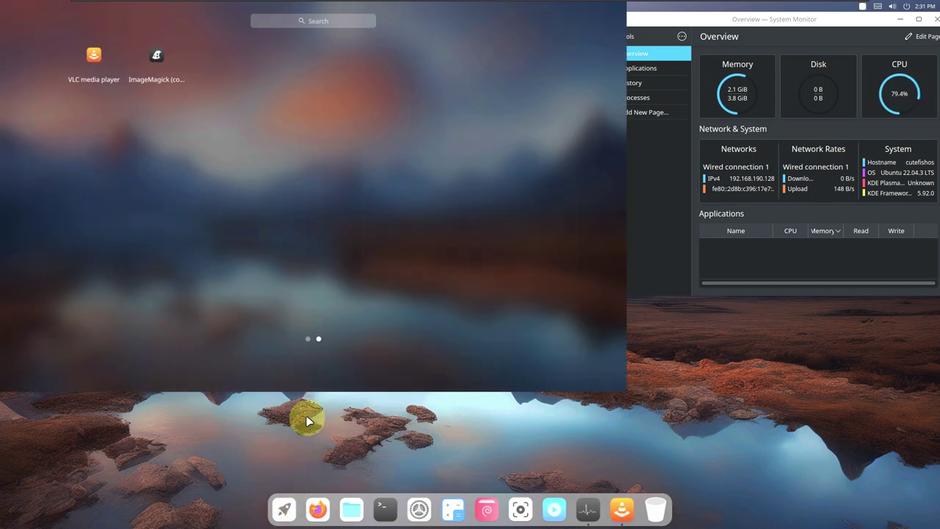
left_click(308, 341)
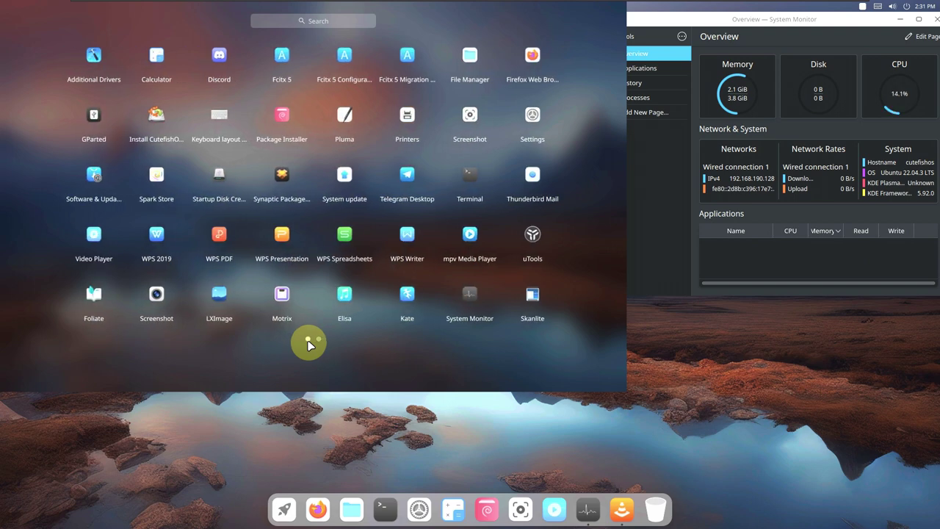
left_click(349, 305)
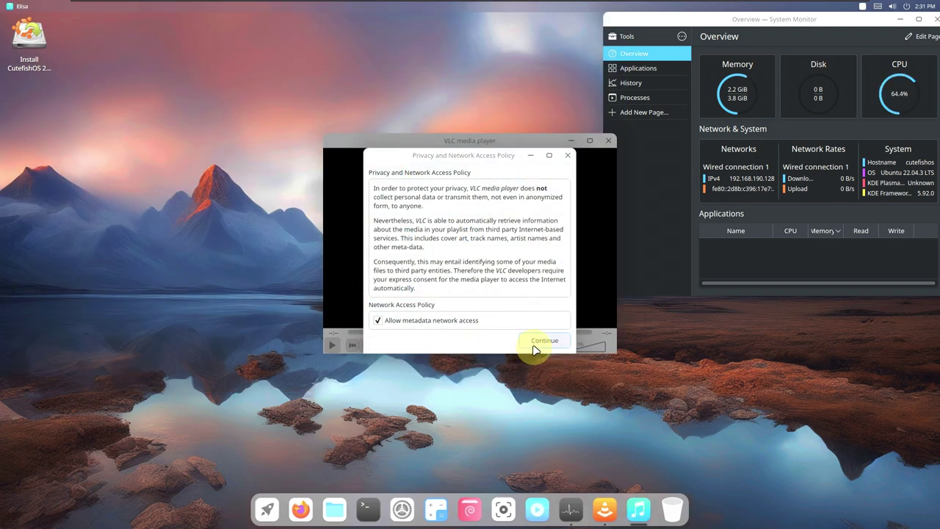
left_click(537, 343)
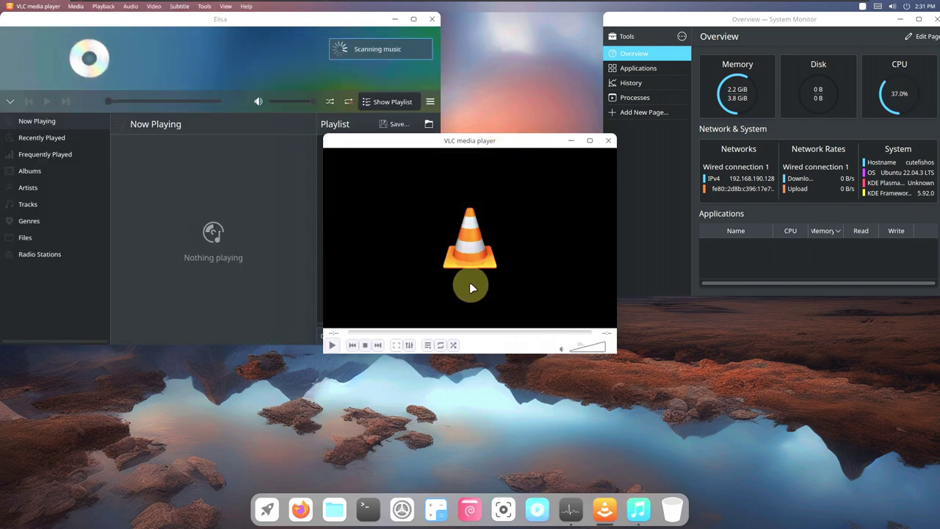
- Check the version information of Elisa in its About dialog and close the music player
left_click(242, 16)
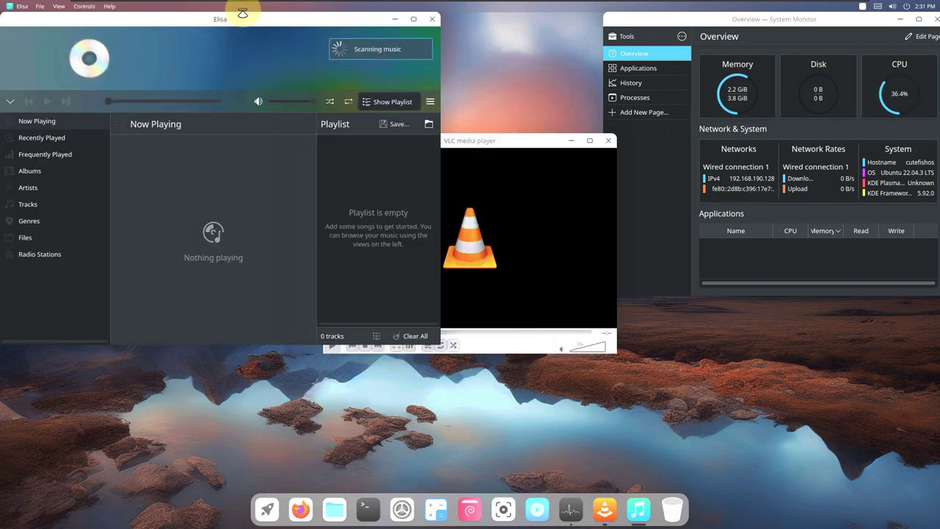
left_click(109, 7)
left_click(132, 48)
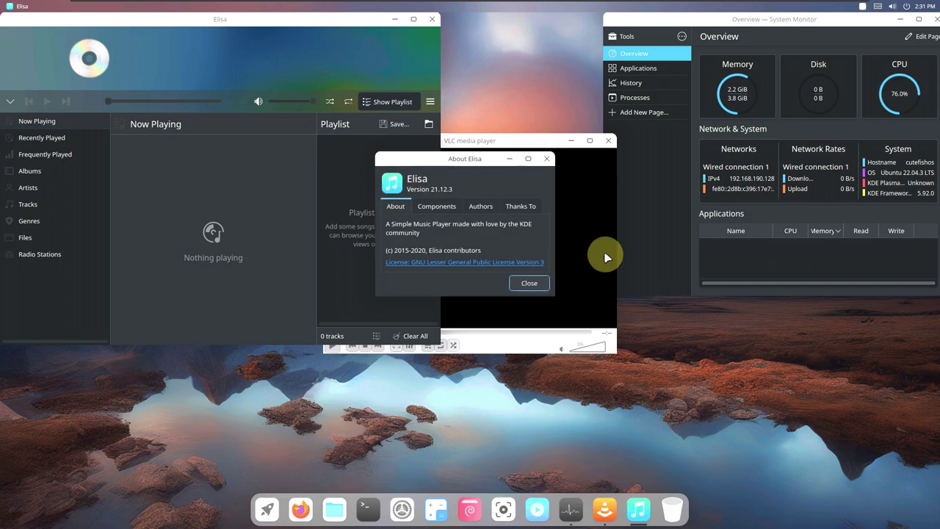
left_click(534, 280)
left_click(433, 20)
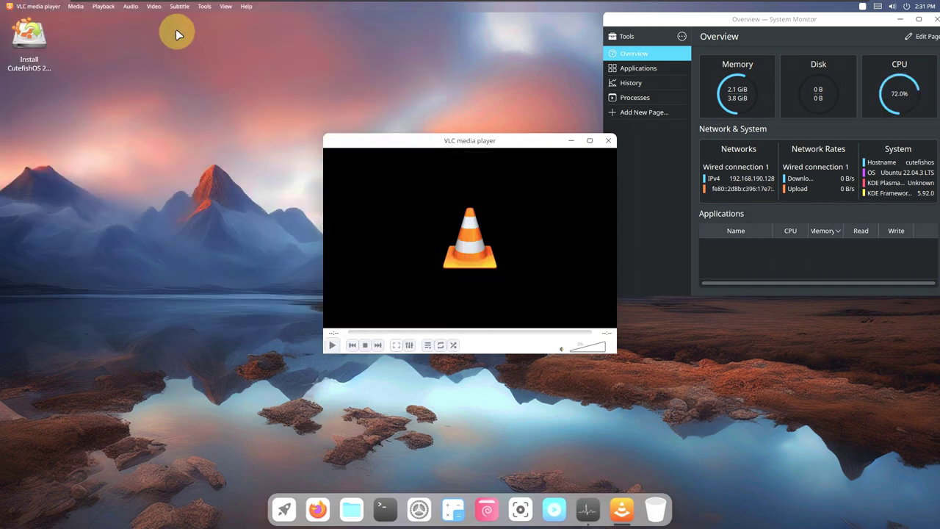
- Check the version information of VLC media player in its About dialog and close the player
left_click(246, 6)
left_click(271, 42)
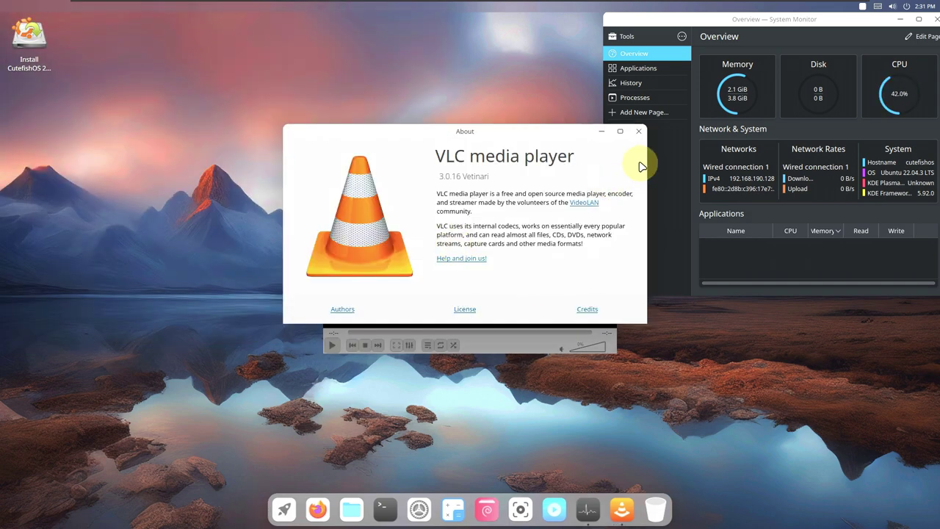
key("Escape")
left_click(608, 143)
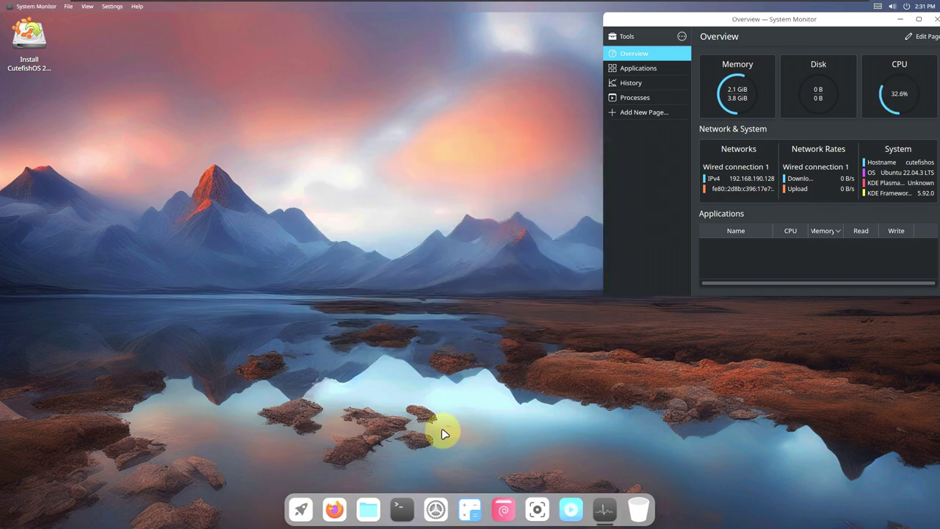
- Launch the LXImage image viewer, read its About information and close it
left_click(303, 509)
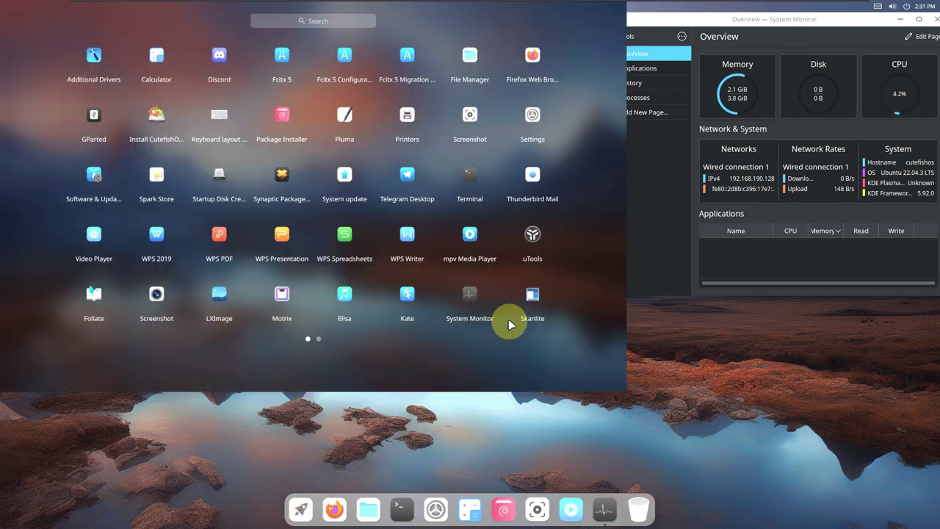
left_click(224, 316)
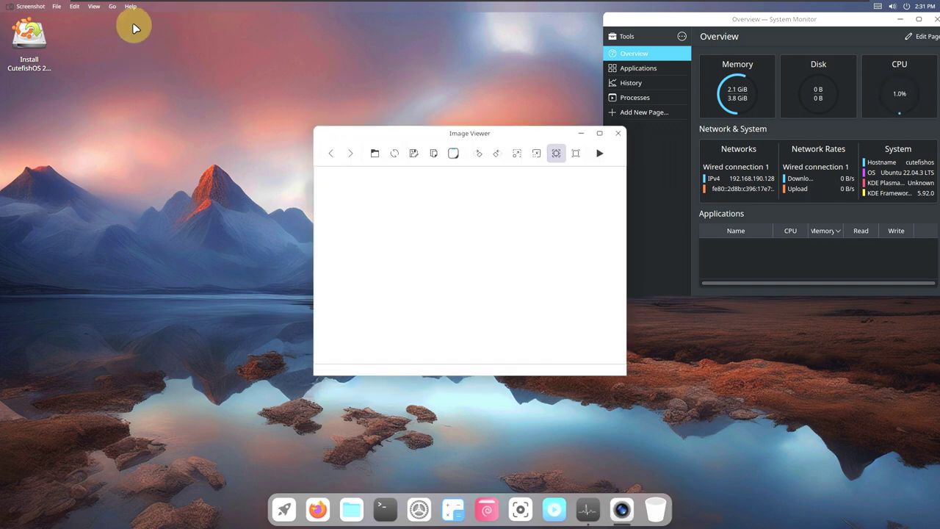
left_click(129, 6)
left_click(142, 25)
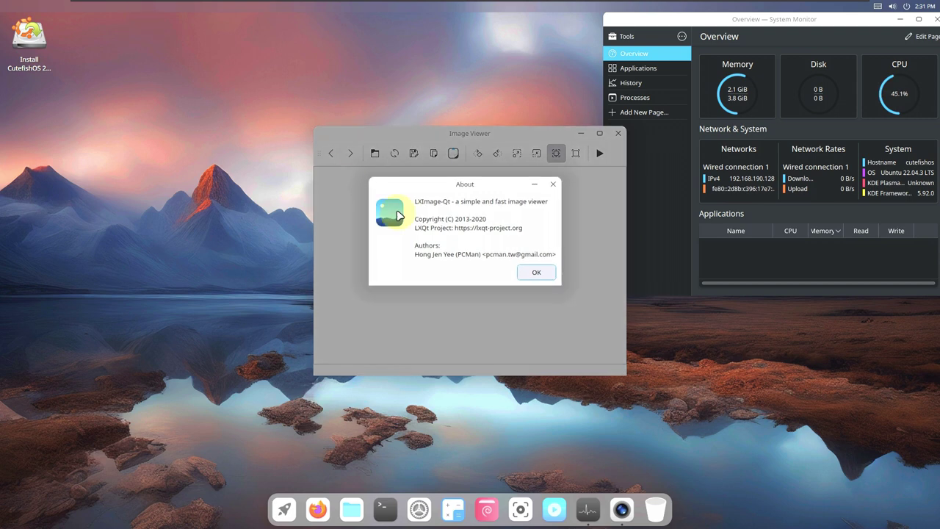
left_click(570, 197)
left_click(618, 133)
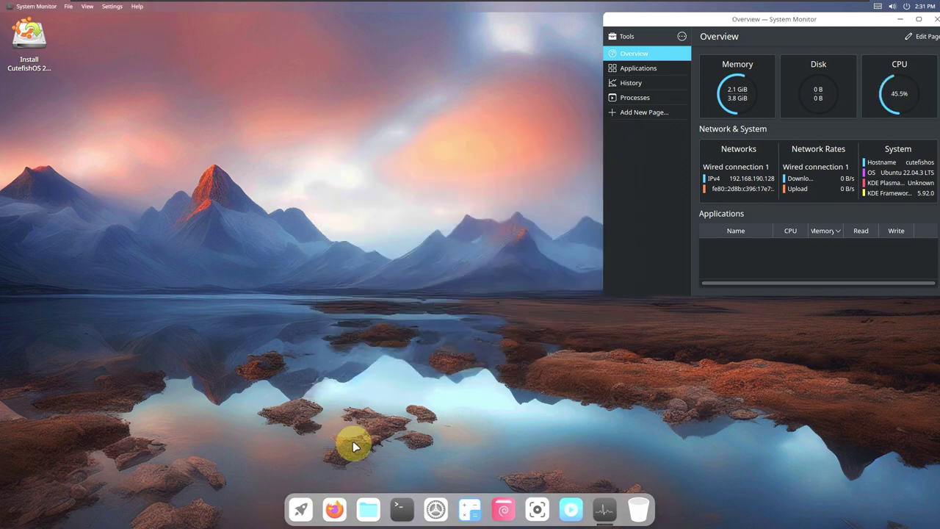
- Launch System update to check for available updates
left_click(300, 509)
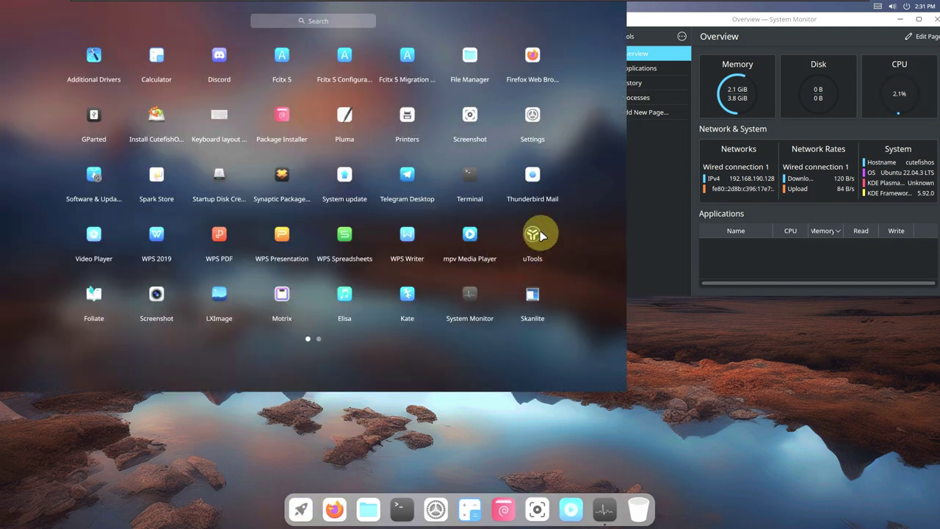
left_click(340, 173)
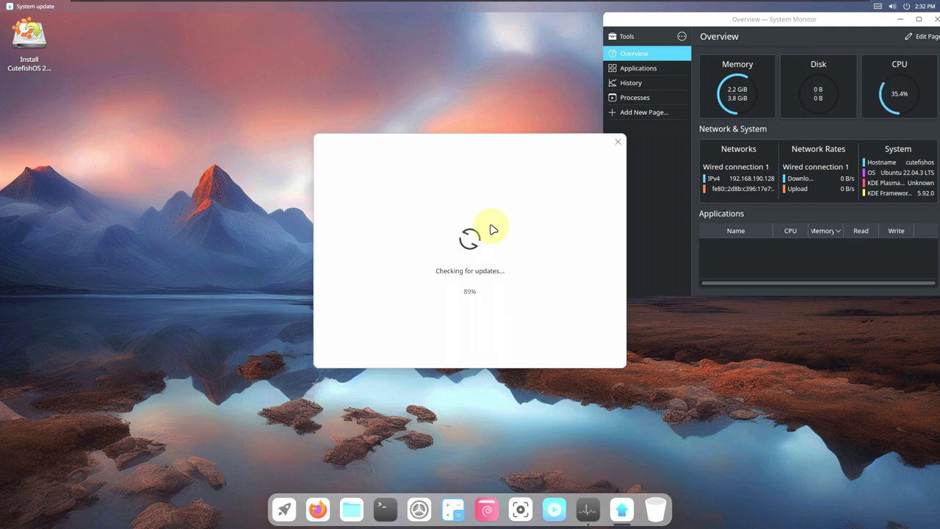
- Try to start the CutefishOS installer from the application launcher
left_click(284, 507)
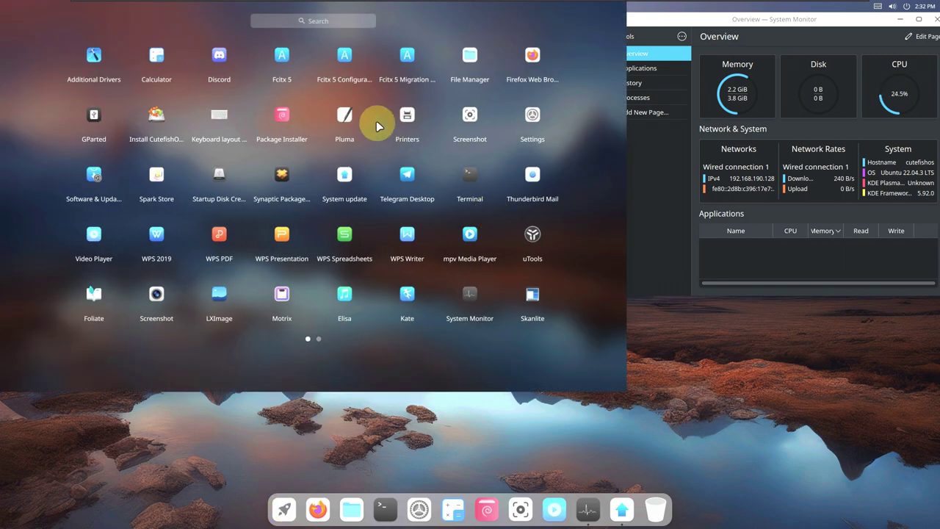
left_click(152, 122)
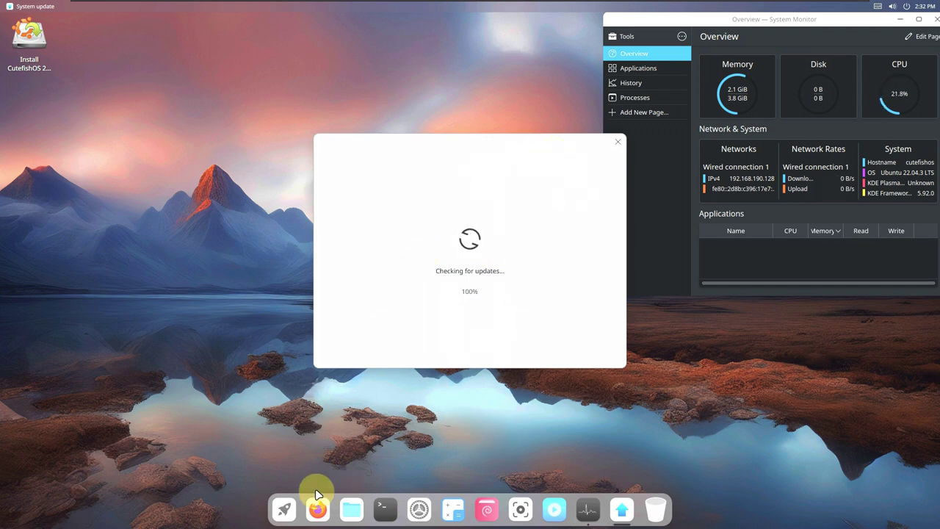
- Launch Spark Store from the application launcher and arrange its window over the upper part of the desktop, with System update moved higher
left_click(286, 510)
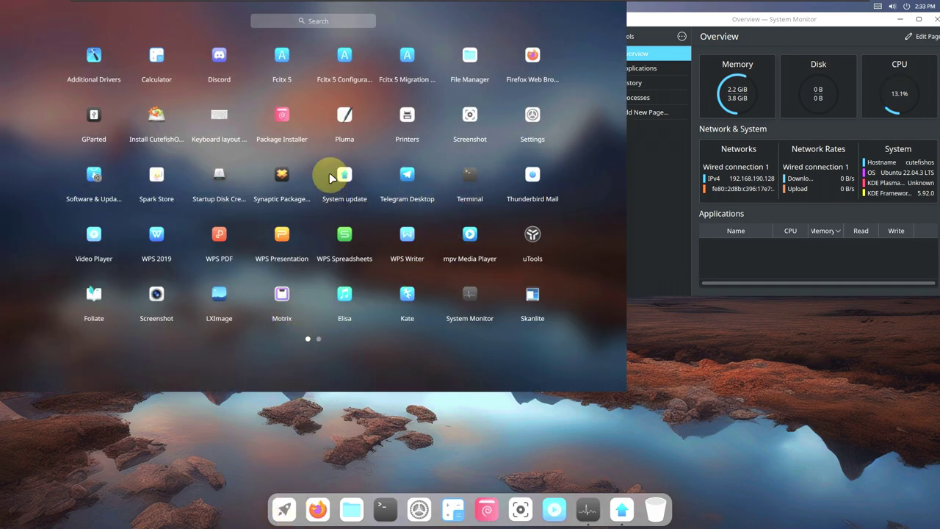
left_click(154, 176)
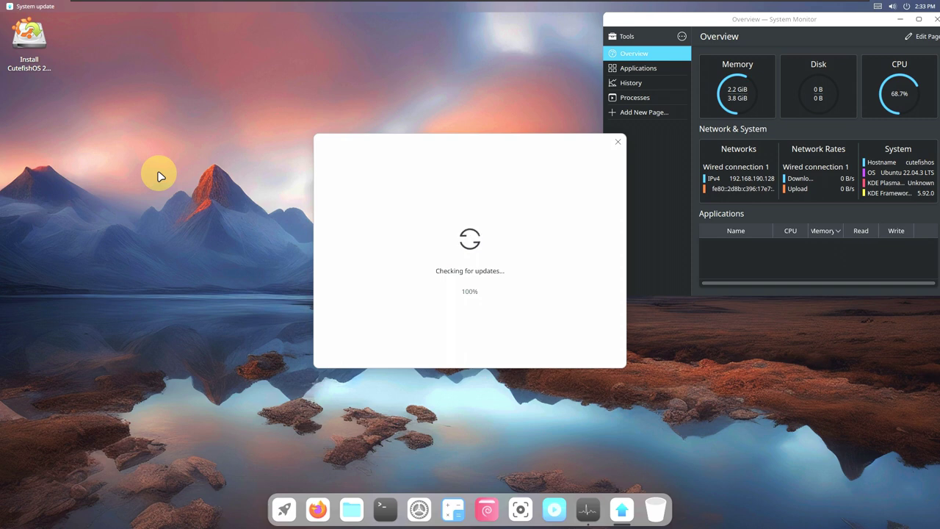
left_click(282, 506)
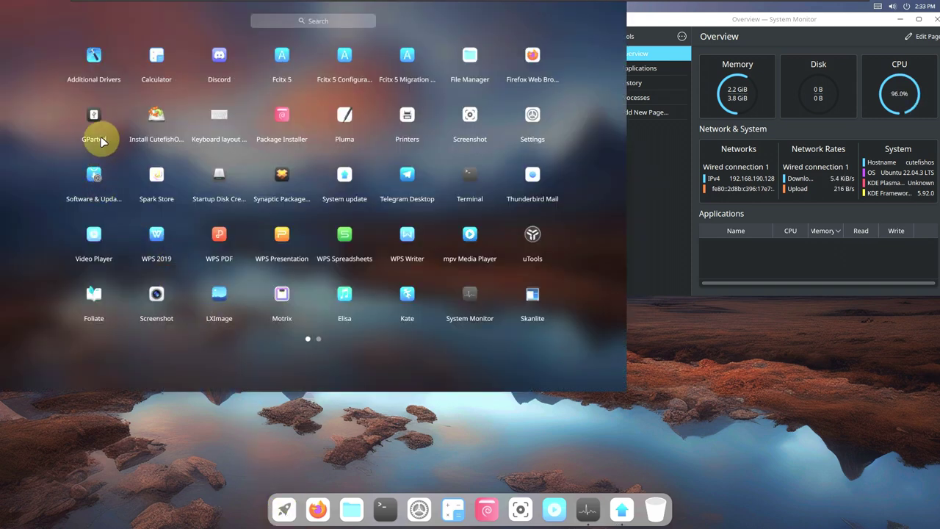
left_click(282, 234)
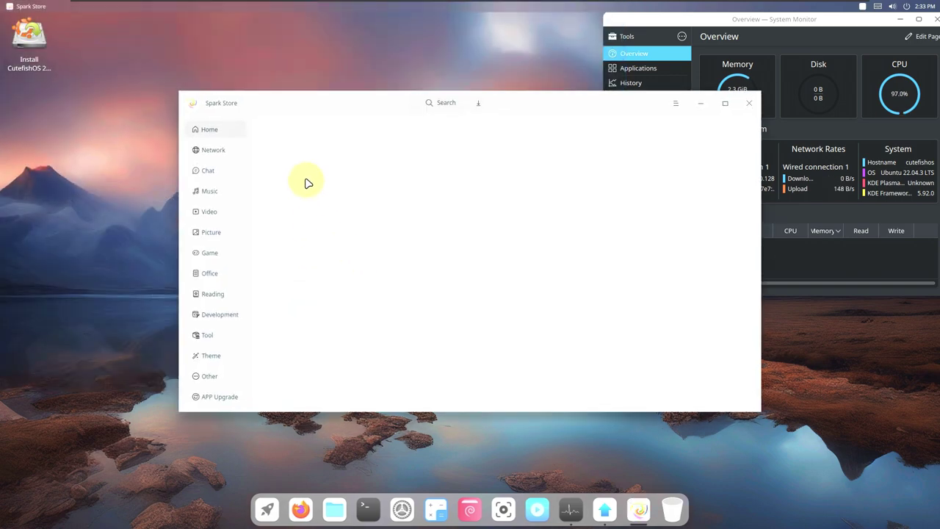
left_click_drag(552, 111, 445, 262)
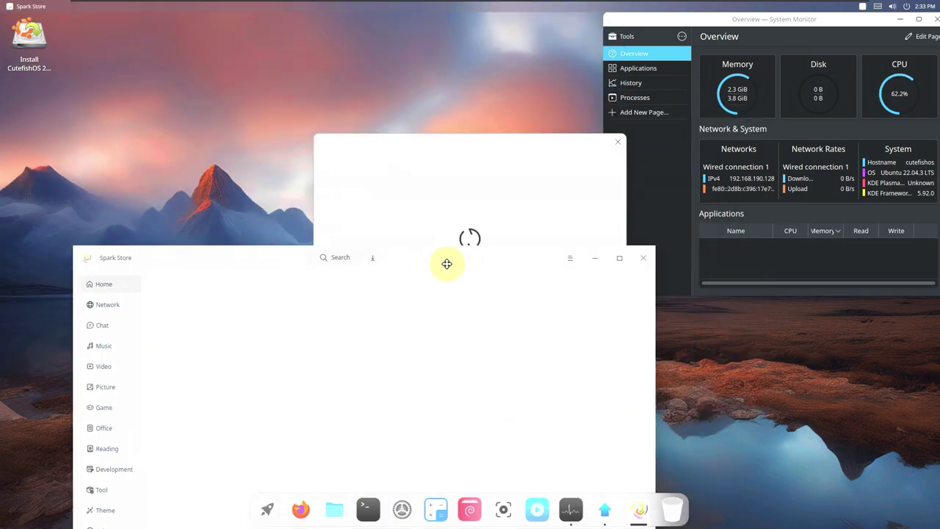
left_click_drag(453, 150, 390, 42)
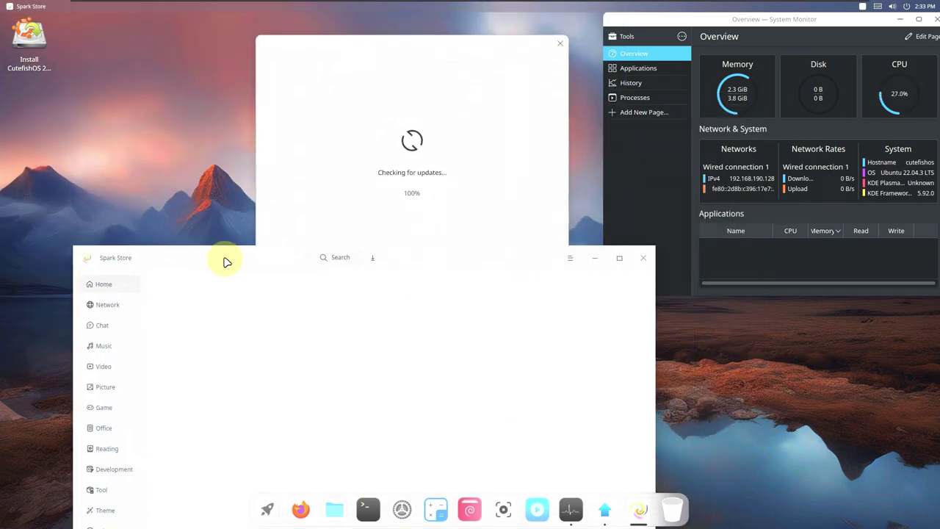
left_click_drag(225, 262, 189, 78)
- View the About information of Spark Store and dismiss it
left_click(531, 77)
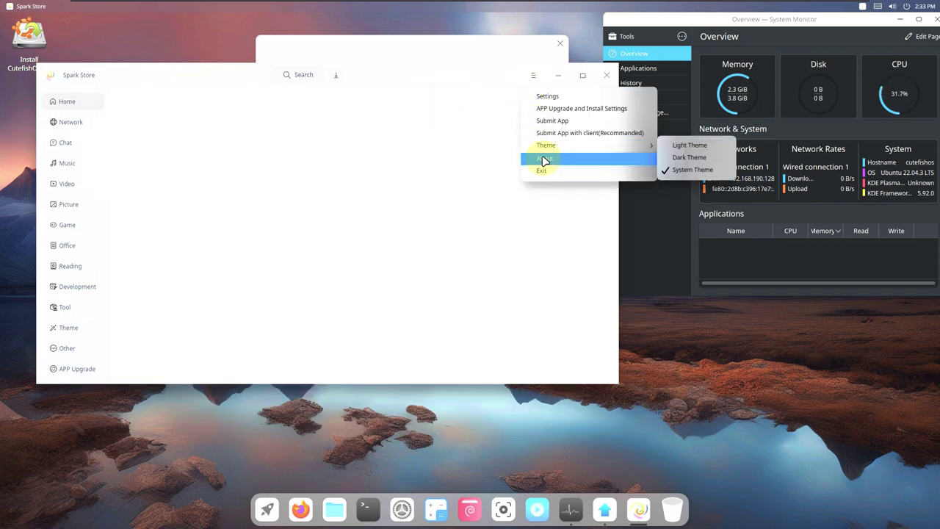
left_click(543, 157)
left_click(402, 146)
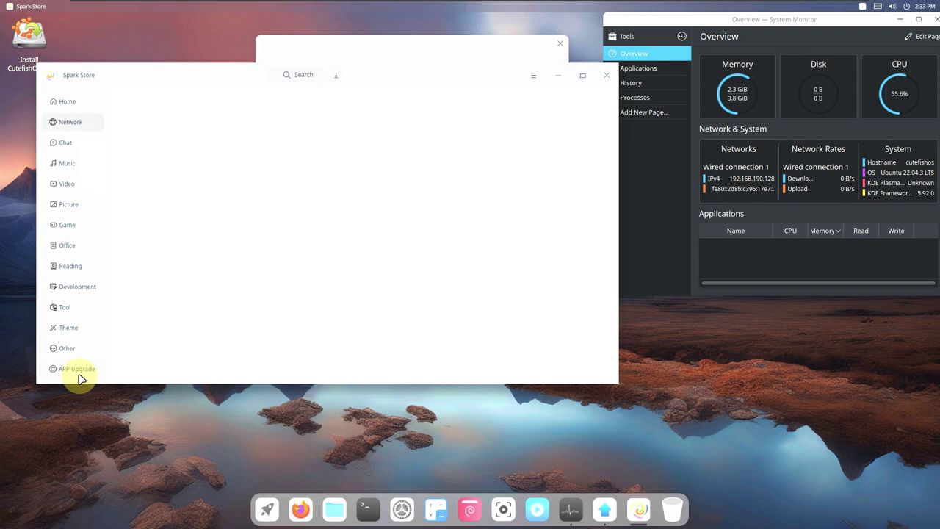
- Browse the Spark Store categories, including Other and Network, and move the System update window out of the way
left_click(65, 349)
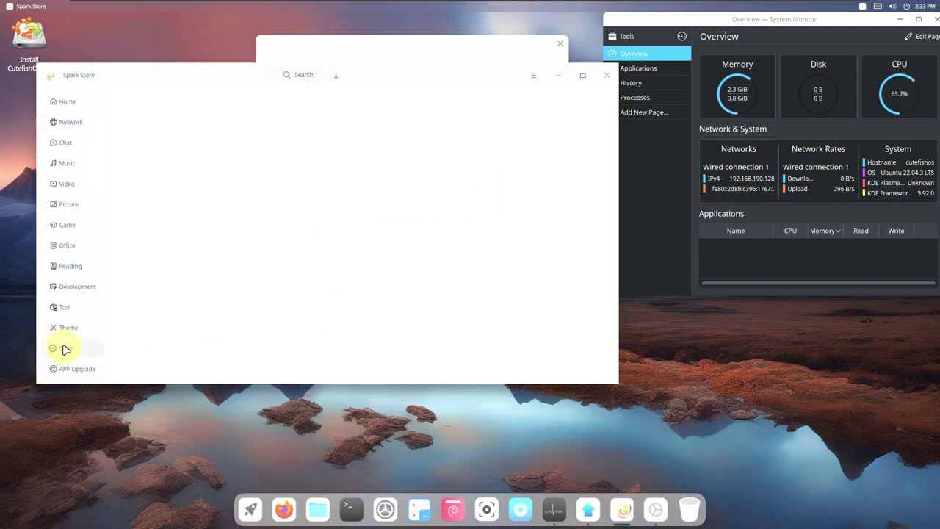
left_click(443, 61)
left_click_drag(442, 61, 666, 173)
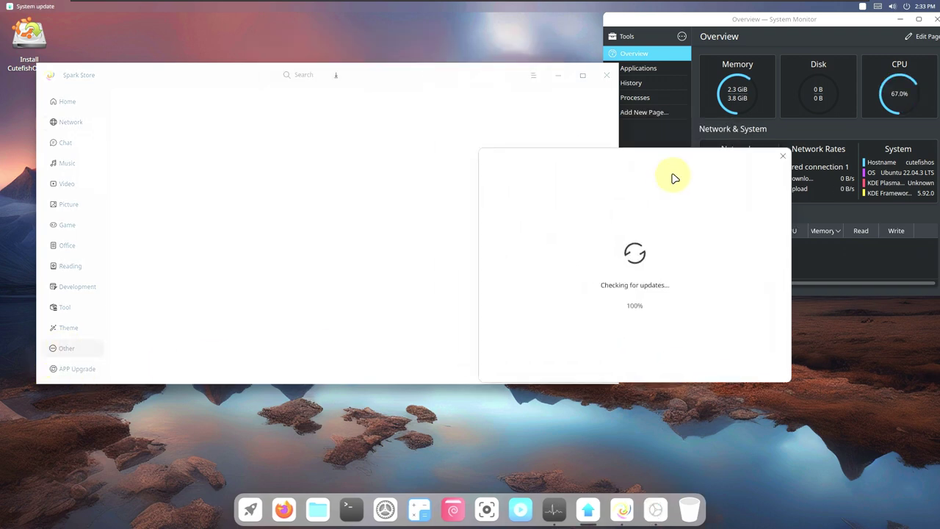
left_click(87, 127)
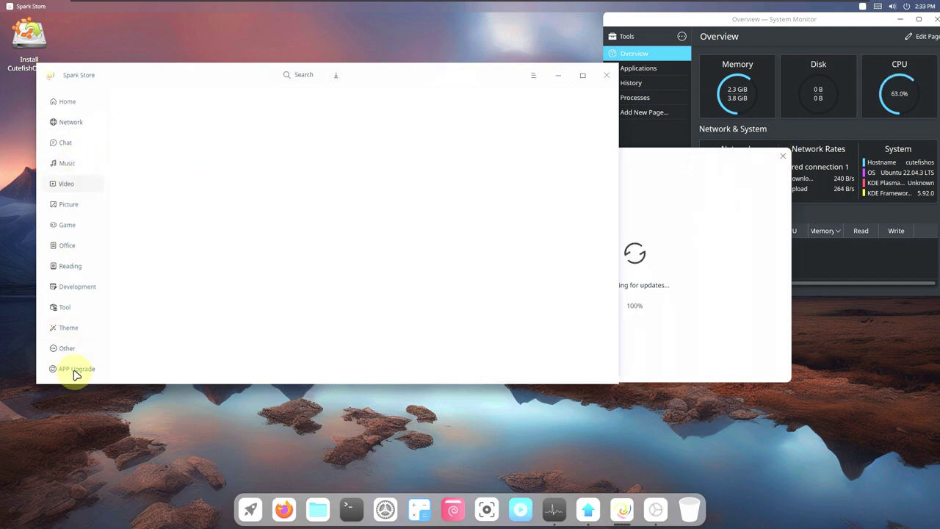
- Bring up Spark Store again from the application launcher, check its download list and close the store
left_click(249, 508)
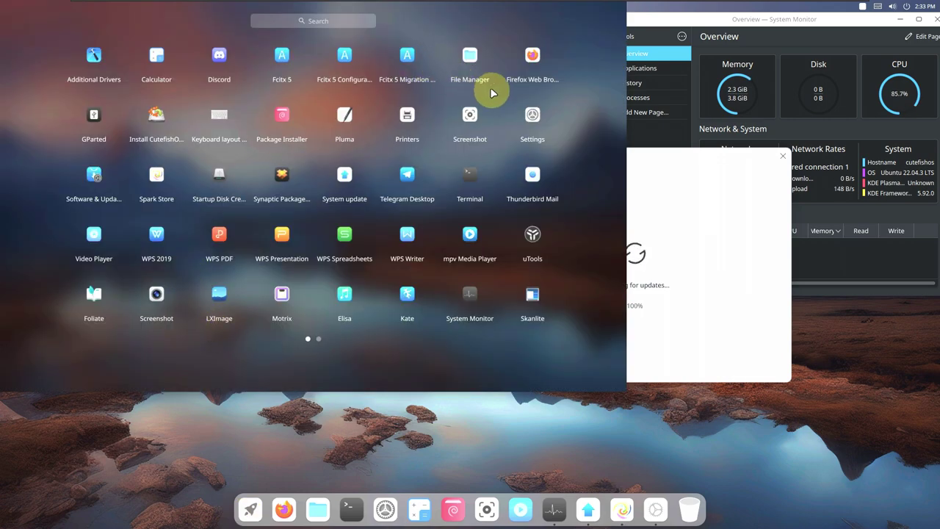
left_click(158, 174)
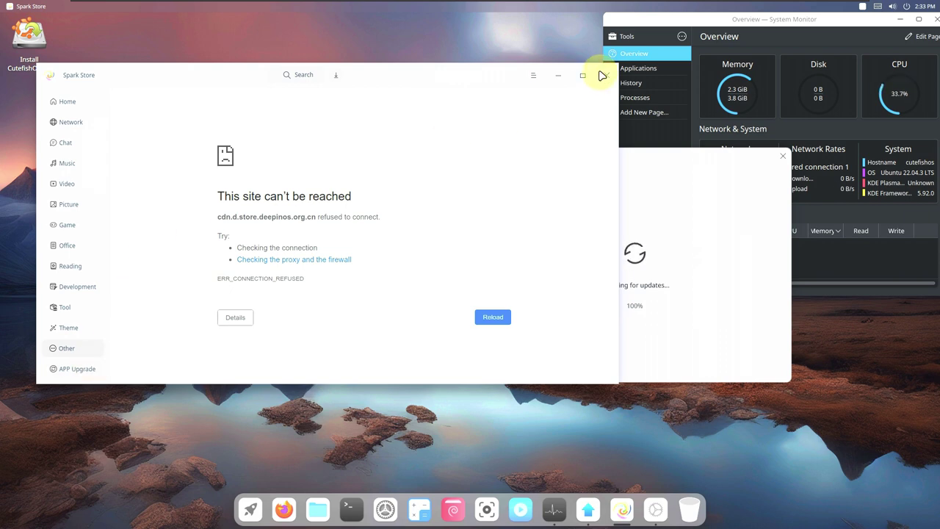
left_click(336, 75)
left_click(492, 99)
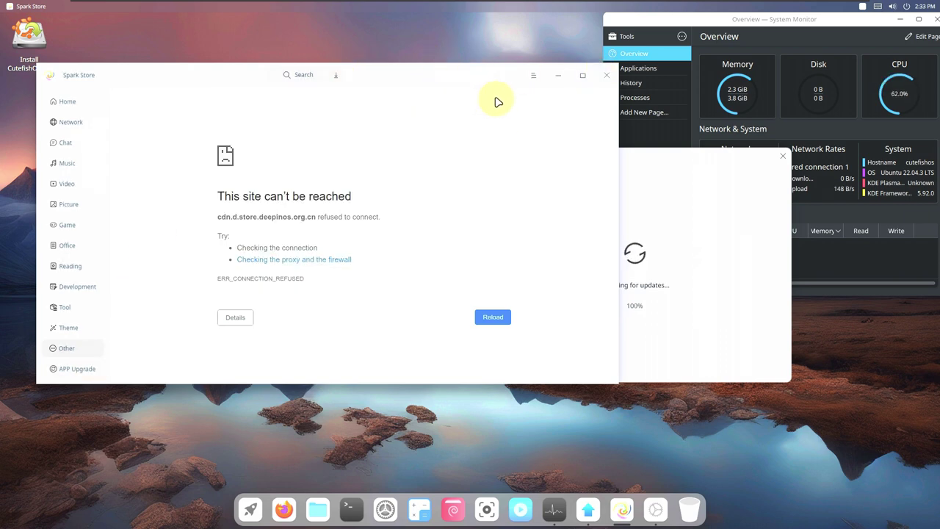
left_click(606, 76)
- Move the System update window away from the Spark Store APP Upgrade module and close System update
left_click_drag(623, 157, 223, 91)
left_click(477, 233)
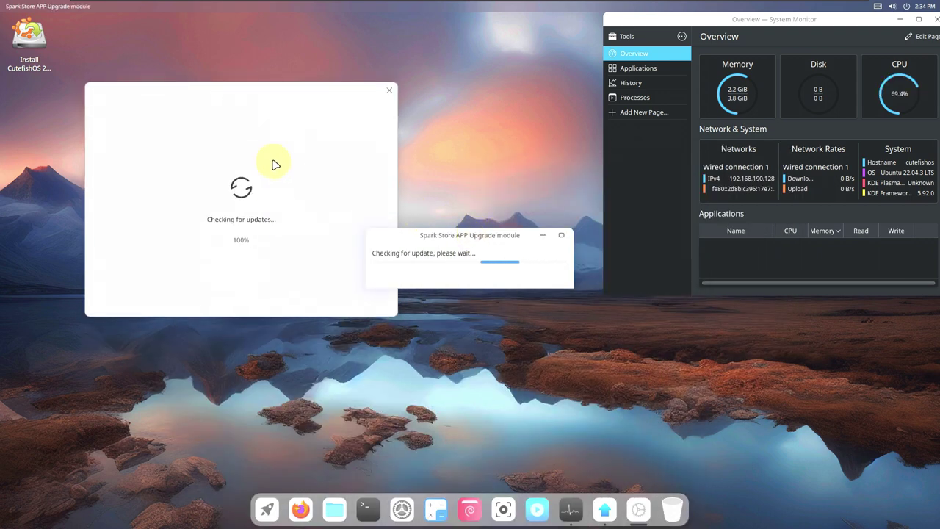
left_click(389, 91)
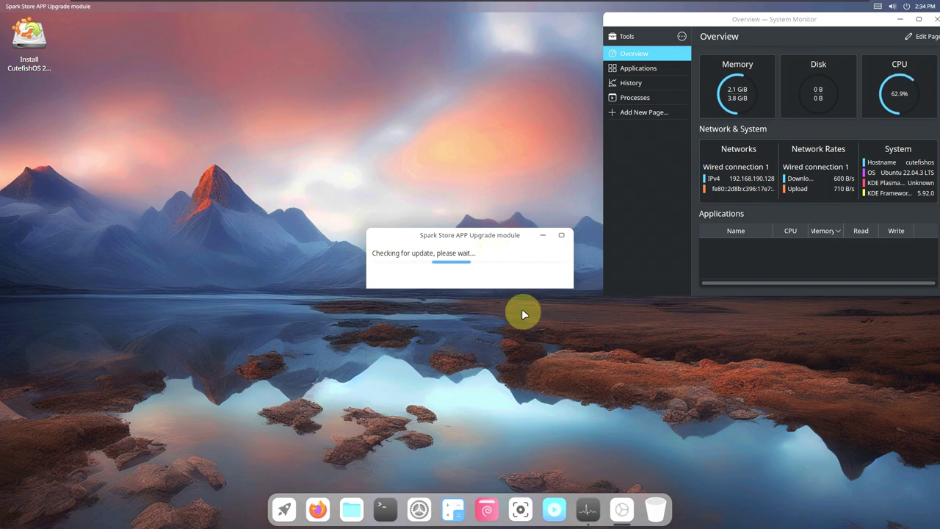
- Maximize System Monitor, then look through the power options and the Notification Center
left_click(918, 19)
left_click(908, 7)
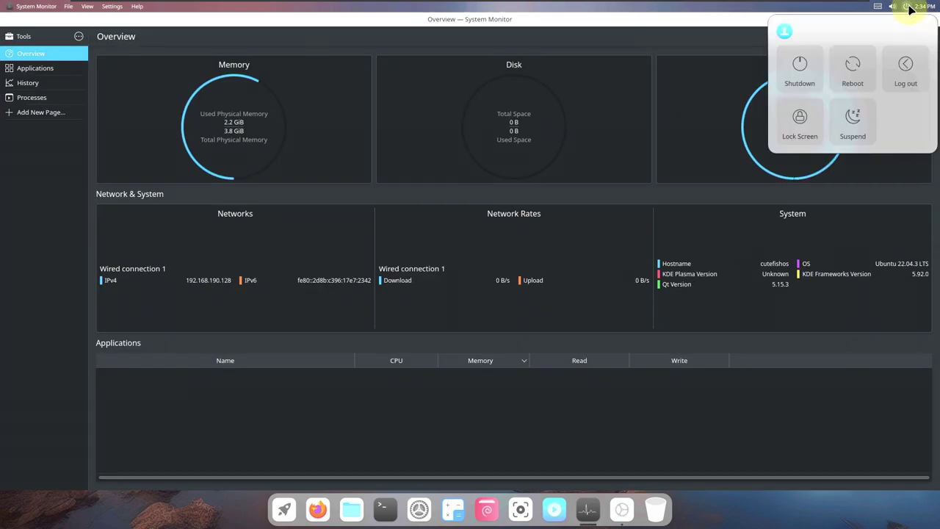
left_click(909, 6)
left_click(918, 7)
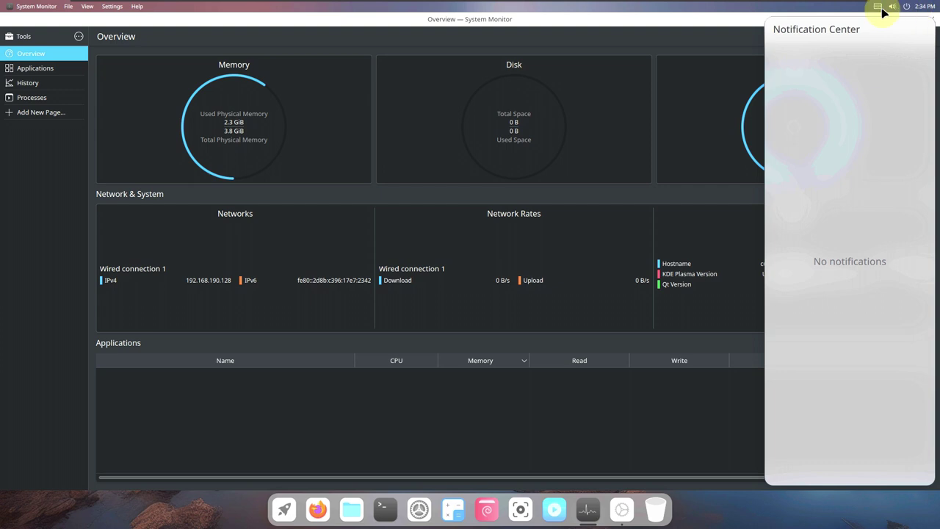
left_click(878, 7)
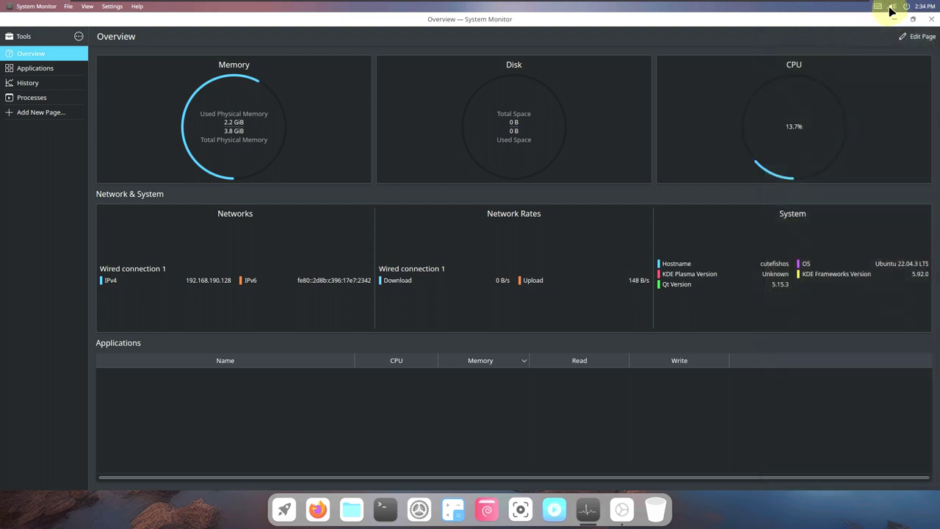
- Try the Dark Mode toggle in the Control Center, mute the sound volume and dismiss the Control Center
left_click(892, 7)
left_click(808, 63)
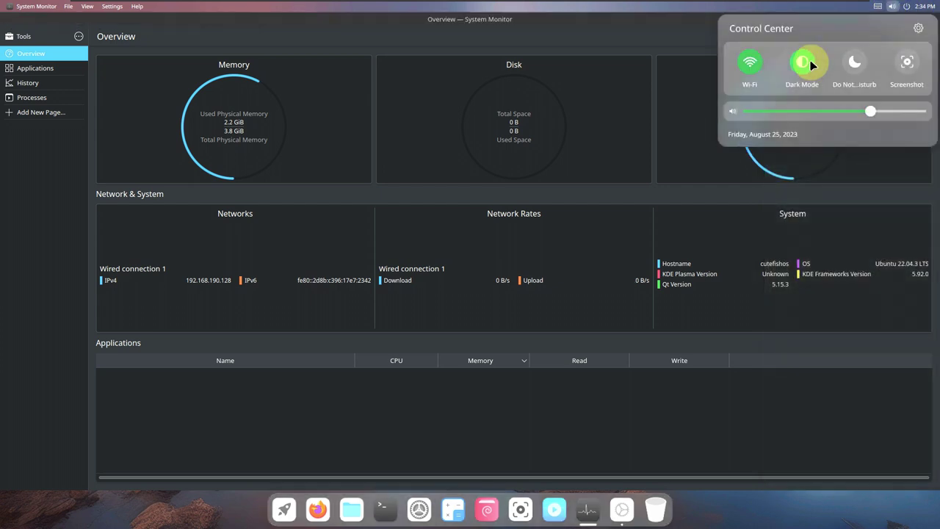
left_click_drag(872, 114, 931, 118)
key("XF86AudioMute")
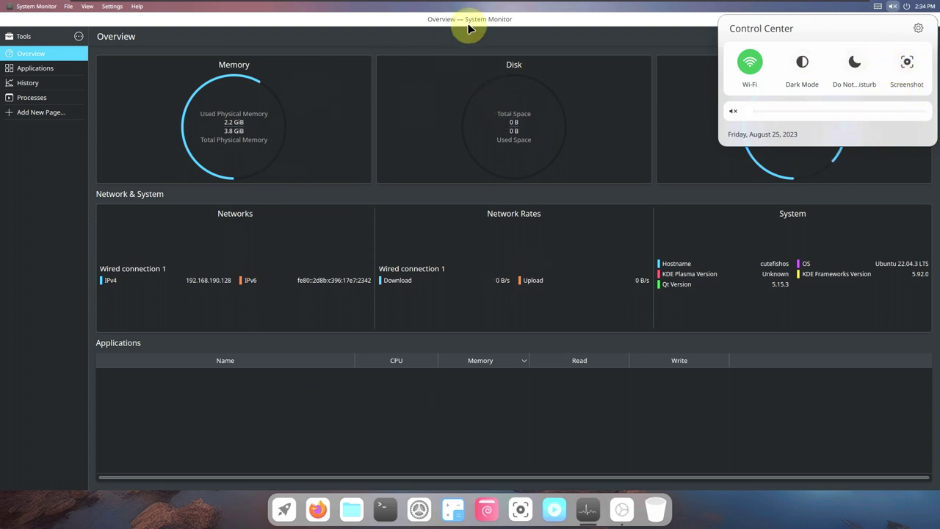
left_click(470, 28)
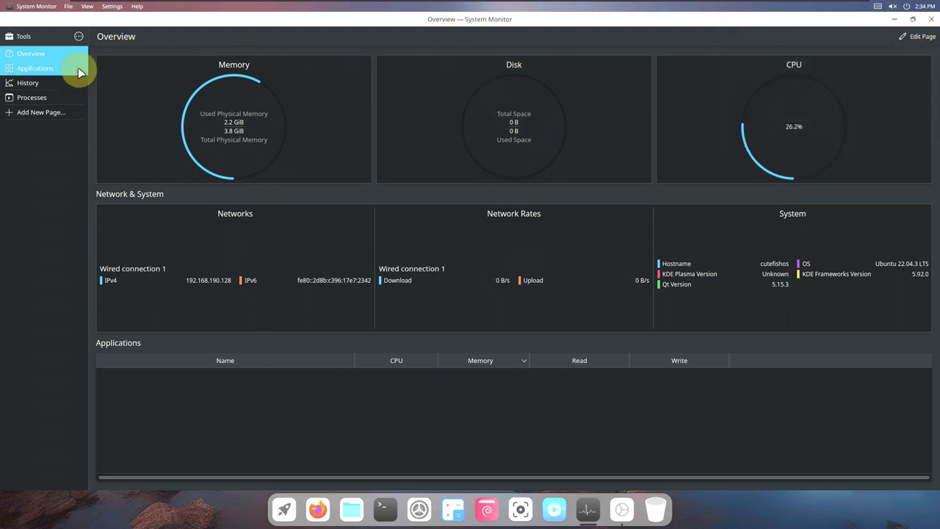
- Review the Applications, History and Processes pages of System Monitor and close it
left_click(78, 68)
left_click(59, 83)
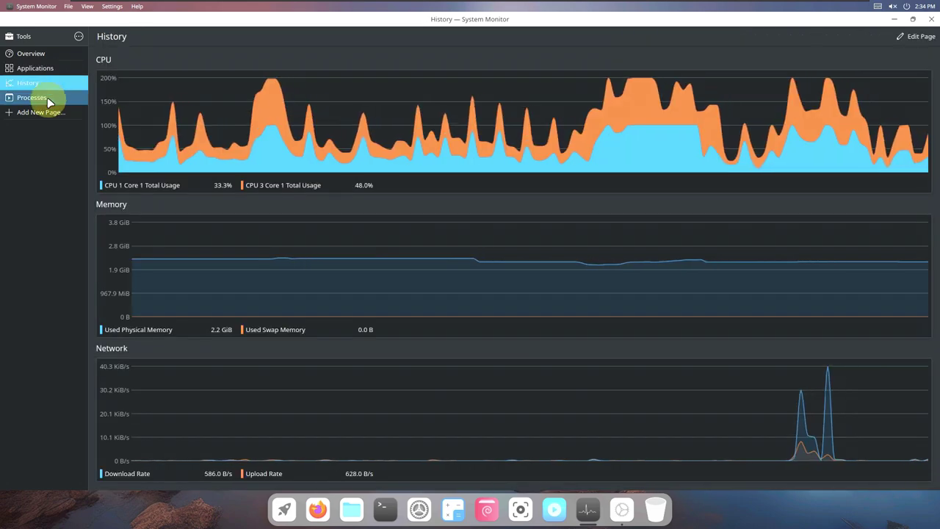
left_click(47, 99)
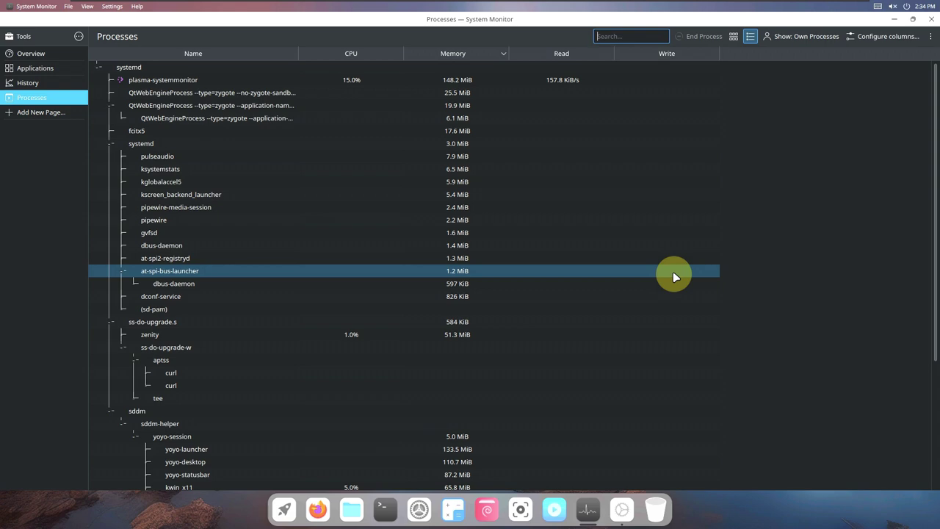
scroll(672, 271, "down", 5)
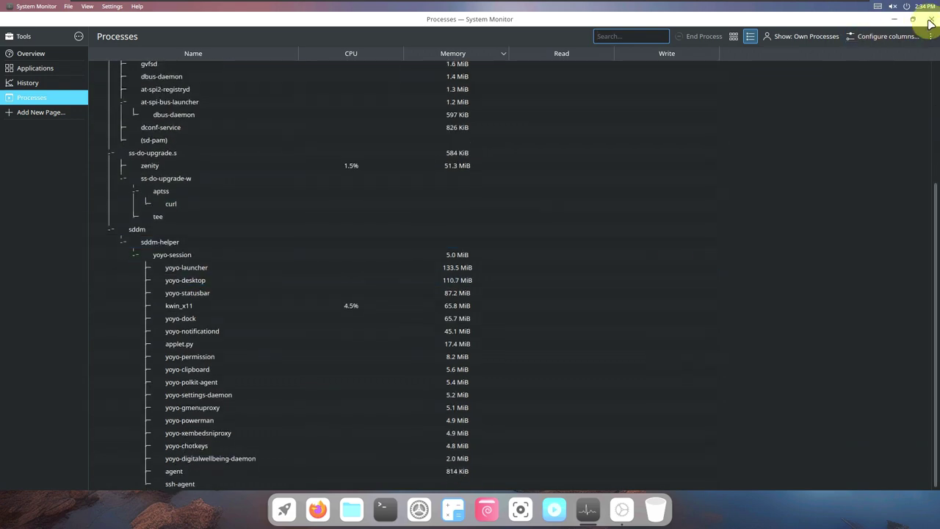
left_click(930, 20)
- Shut down the system
left_click(908, 5)
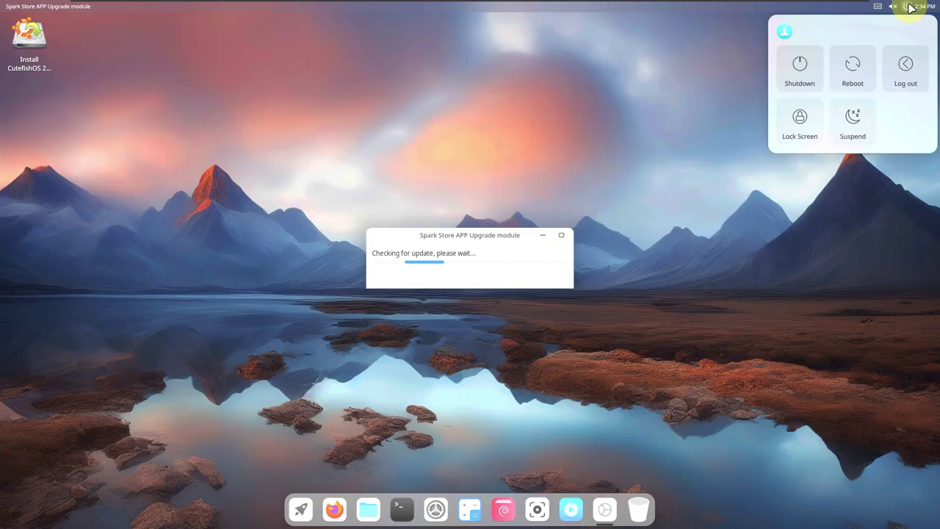
left_click(801, 77)
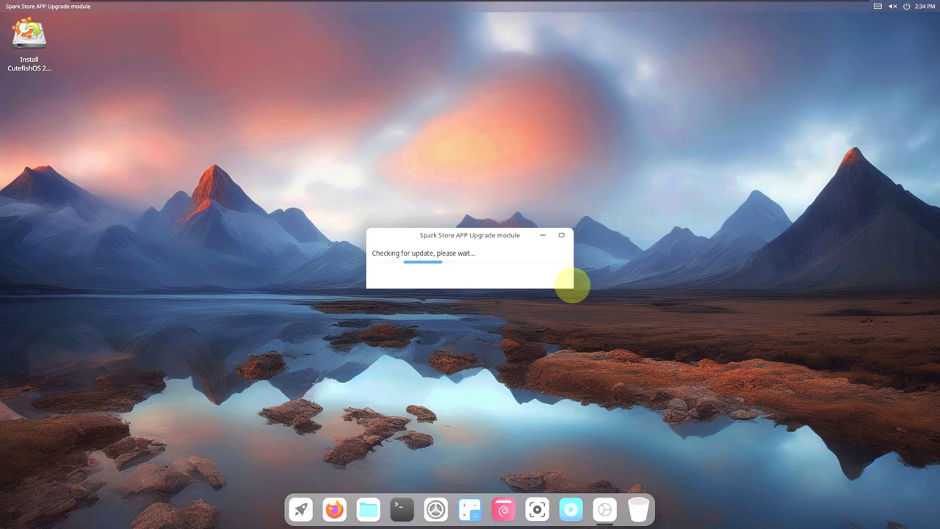